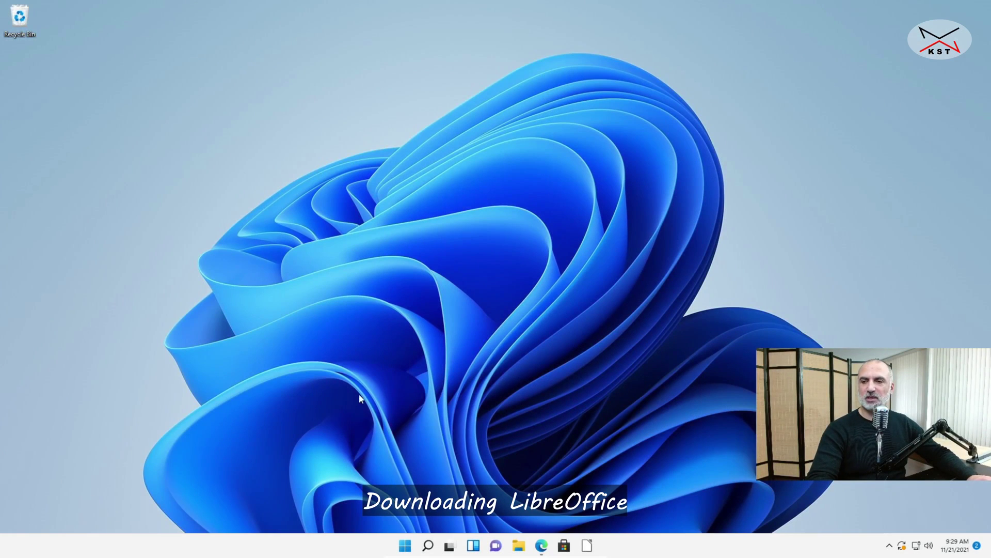
# Step: Open libreoffice.org in a new, maximized Microsoft Edge InPrivate window
pyautogui.rightClick(541, 545)
pyautogui.click(513, 467)
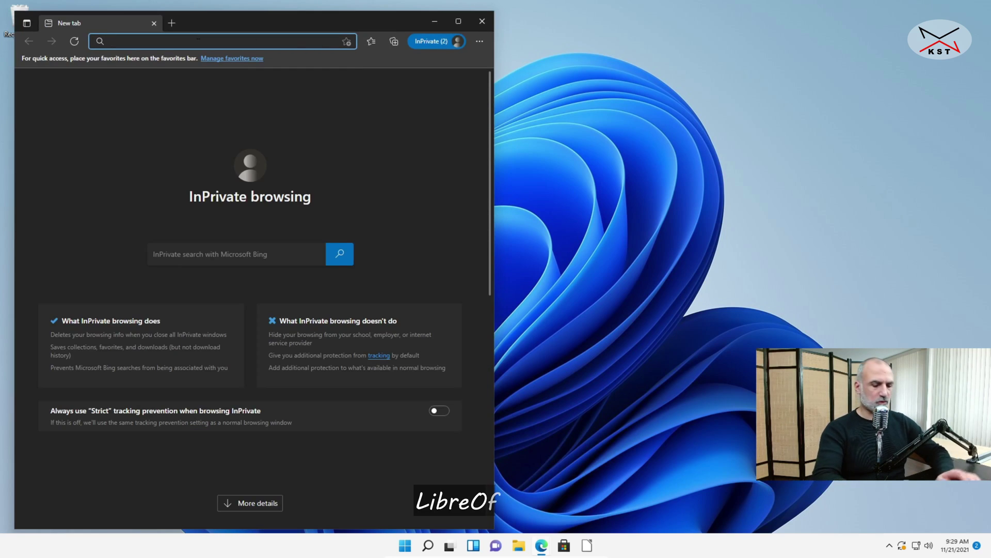
pyautogui.write('libreo')
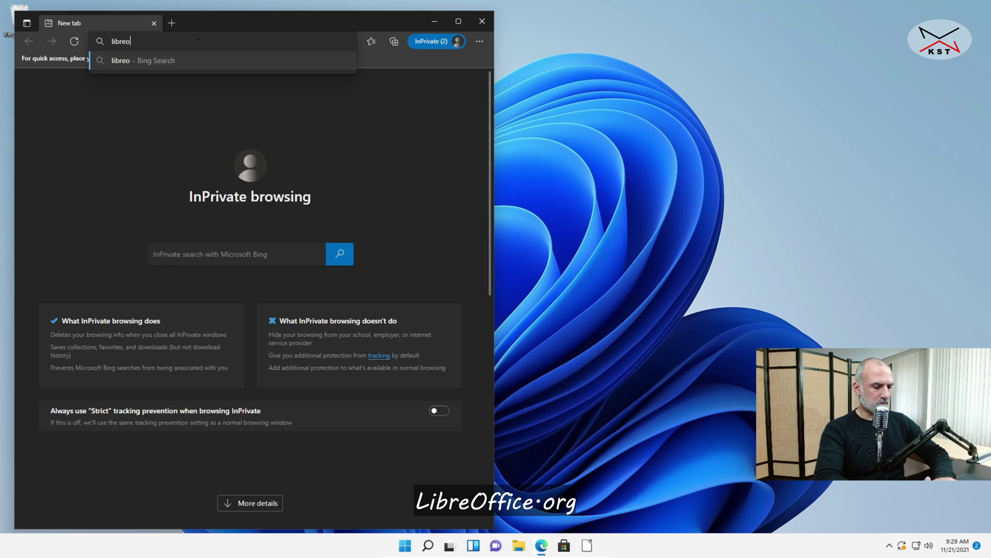
pyautogui.write('ffice.org')
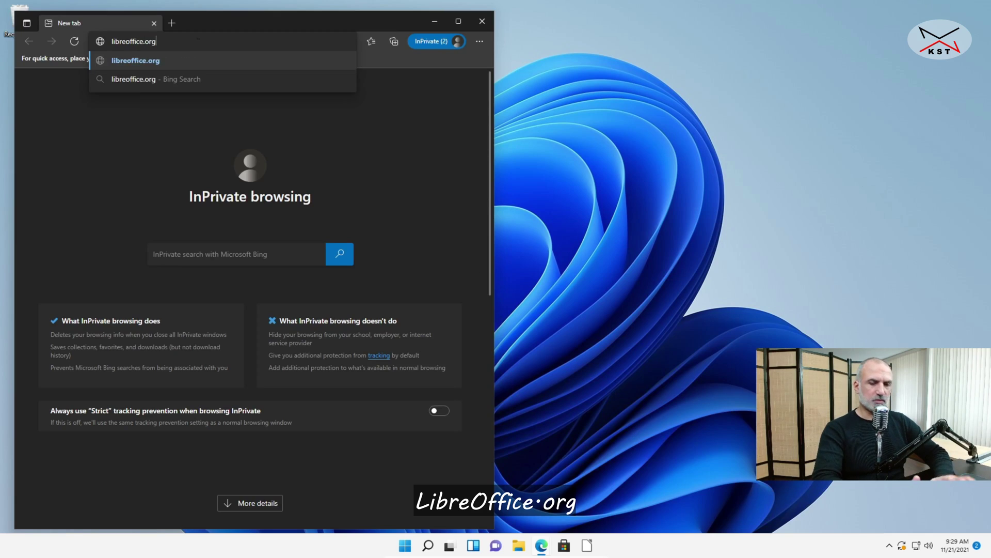
pyautogui.press('Return')
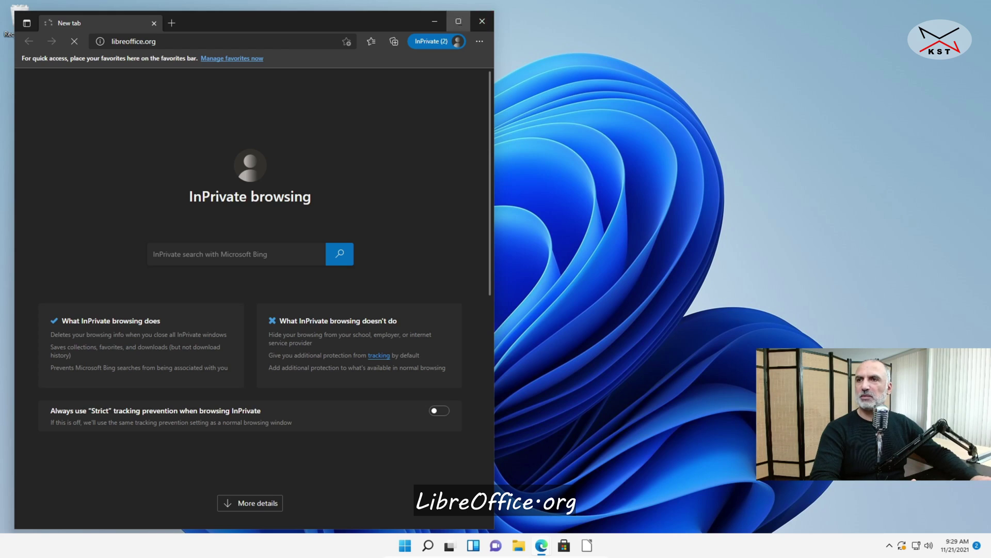
pyautogui.press('super+Up')
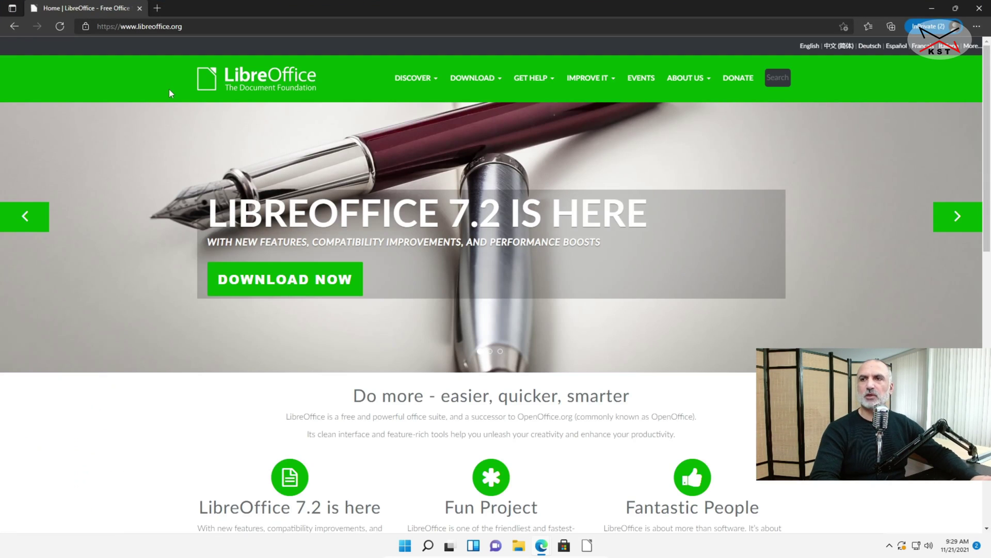
pyautogui.moveTo(485, 77)
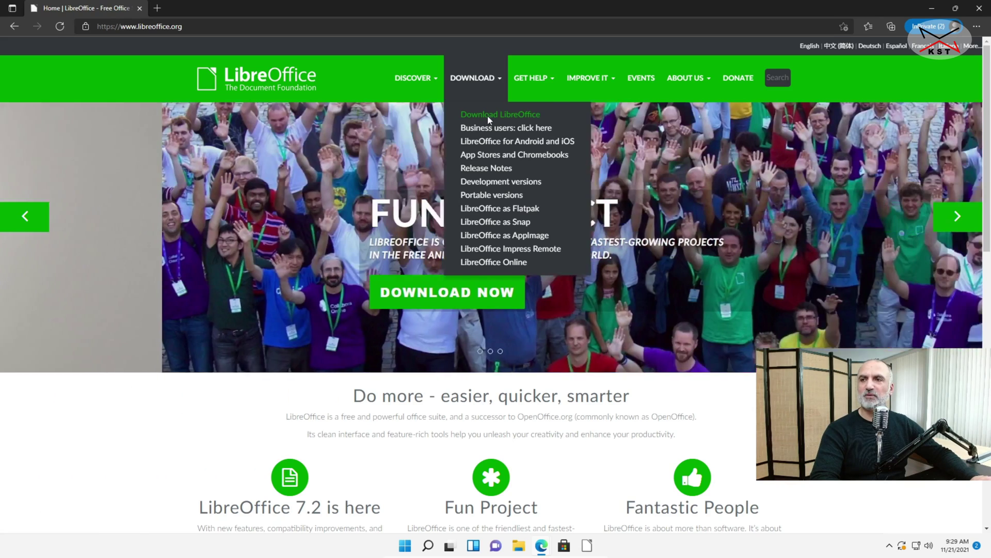
# Step: Open the Download LibreOffice 7.2.2 page with Windows (64-bit) kept as the operating system
pyautogui.click(488, 118)
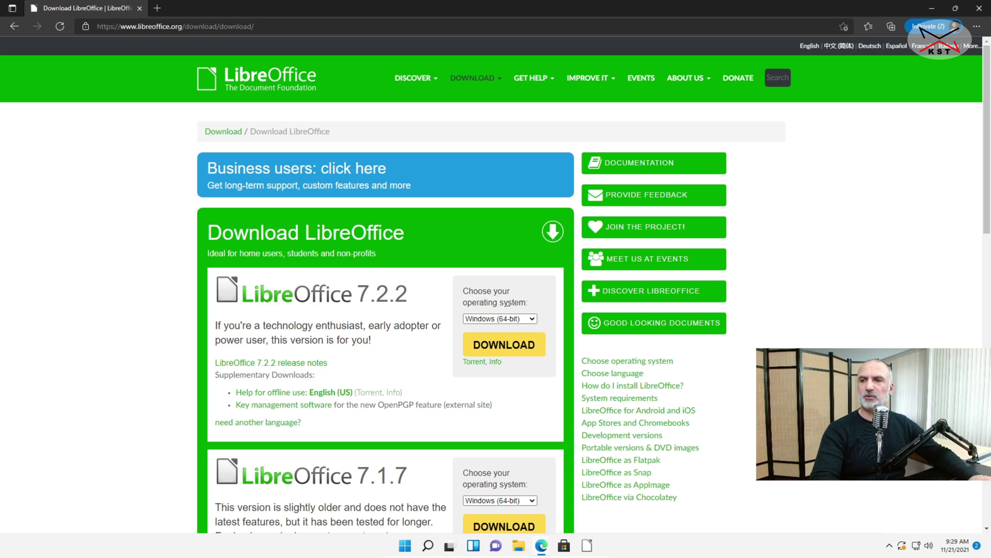
pyautogui.click(533, 320)
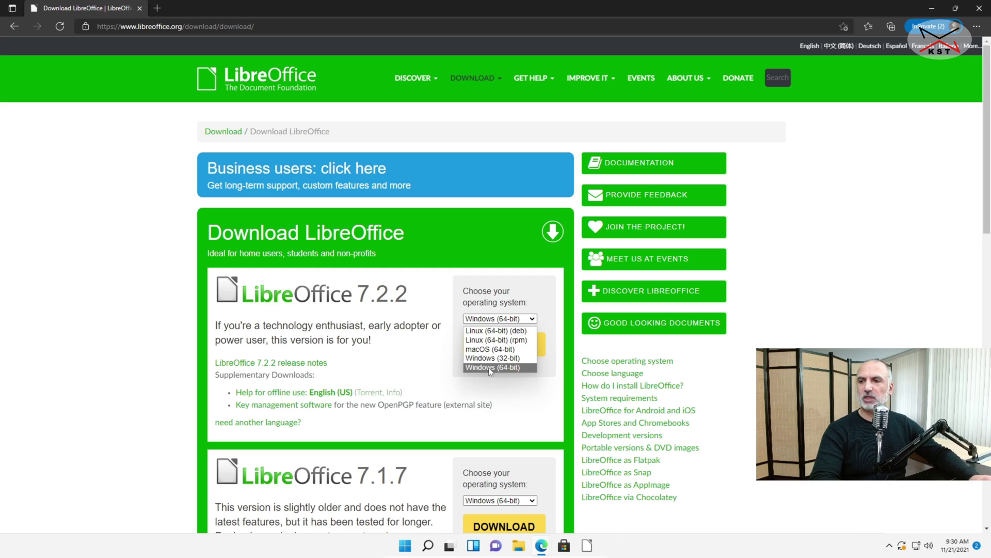
pyautogui.click(417, 364)
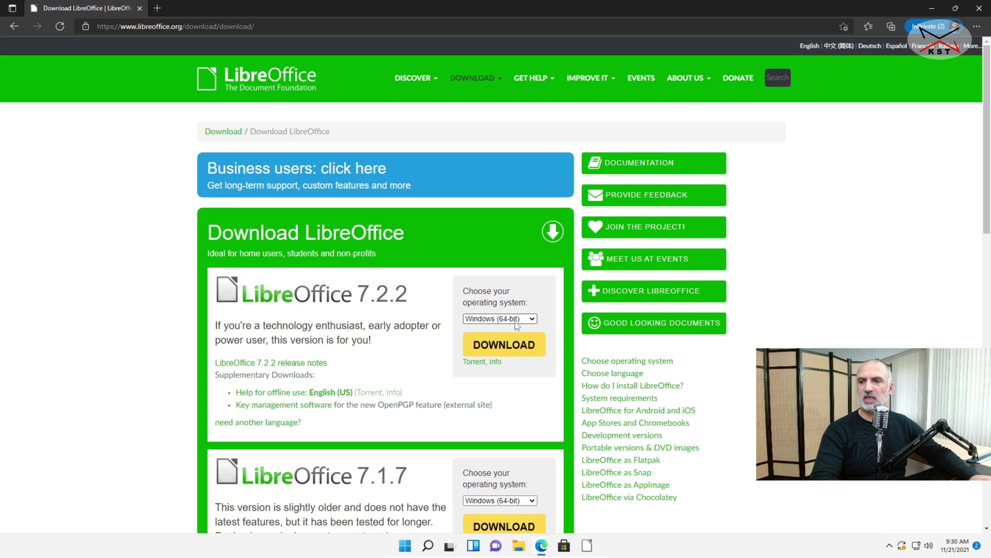
# Step: Download the LibreOffice_7.2.2_Win_x64.msi installer and wait until it completes
pyautogui.click(511, 349)
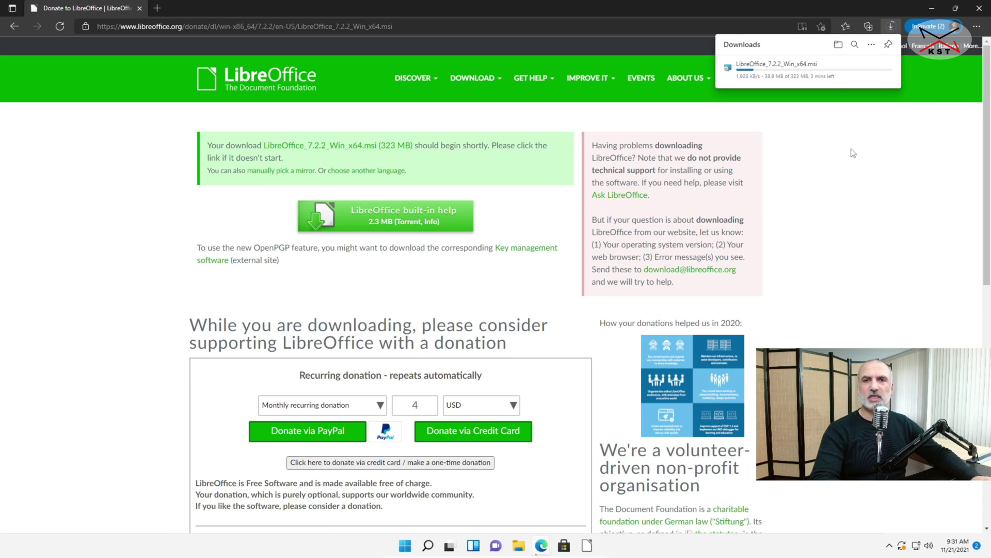
pyautogui.moveTo(833, 78)
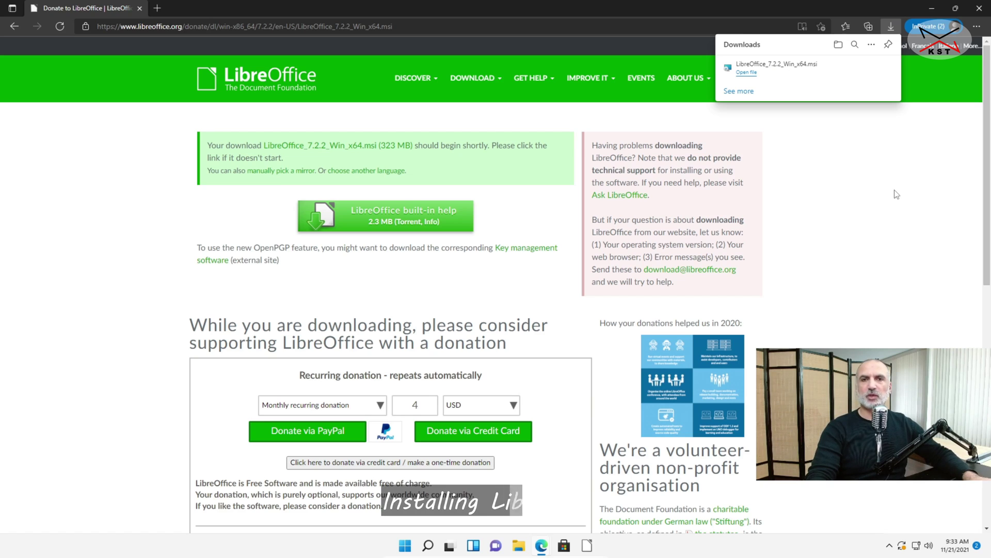
# Step: Close Edge and run LibreOffice_7.2.2_Win_x64 from the Downloads folder in File Explorer
pyautogui.click(977, 11)
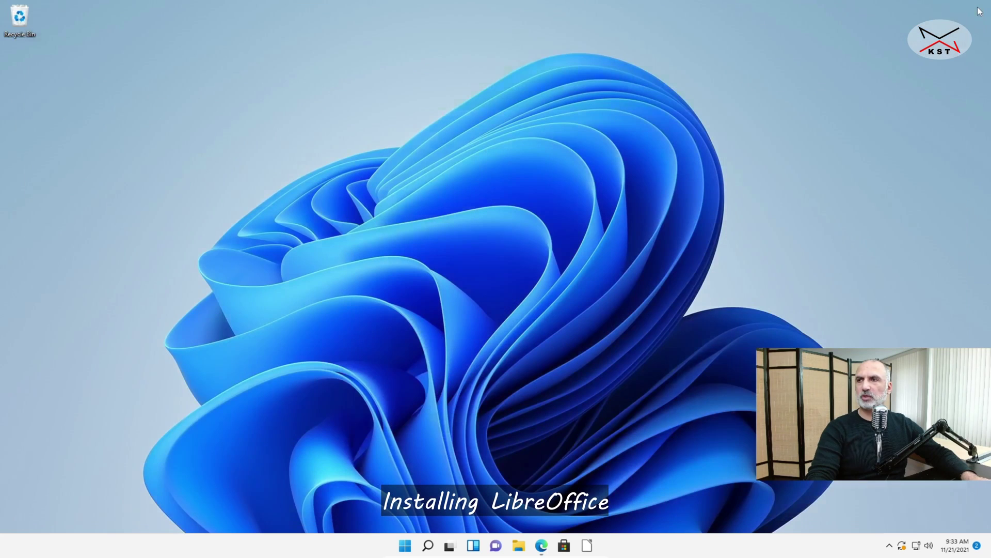
pyautogui.click(519, 548)
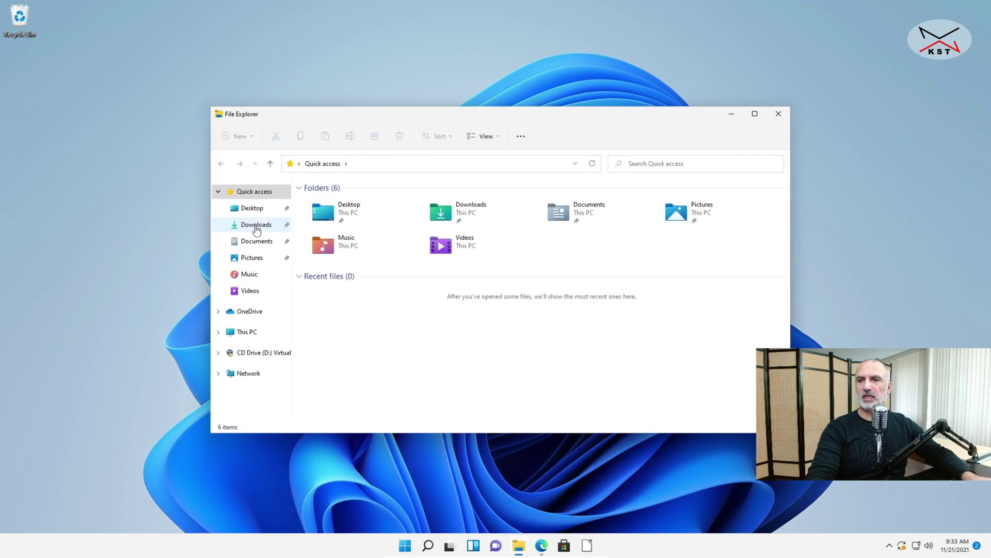
pyautogui.click(256, 227)
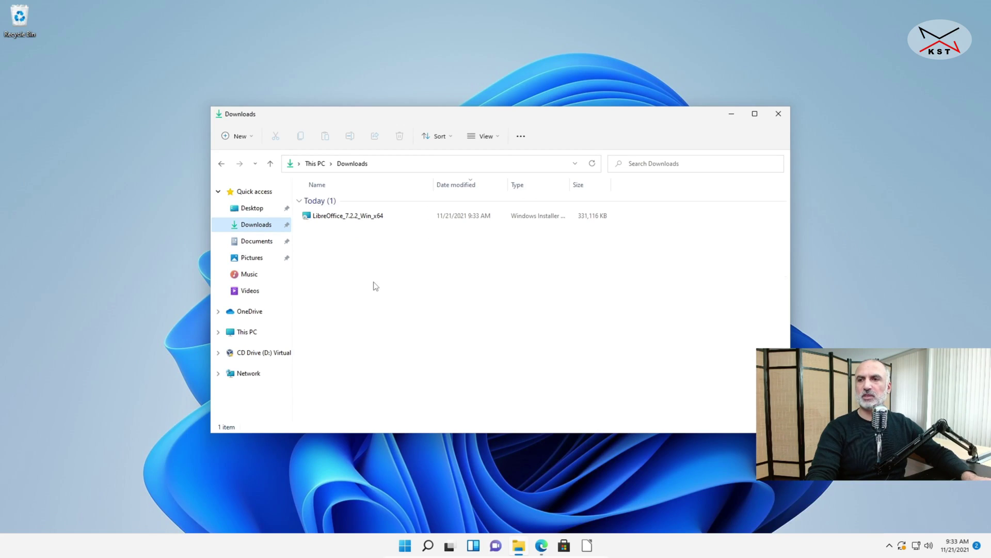
pyautogui.doubleClick(340, 220)
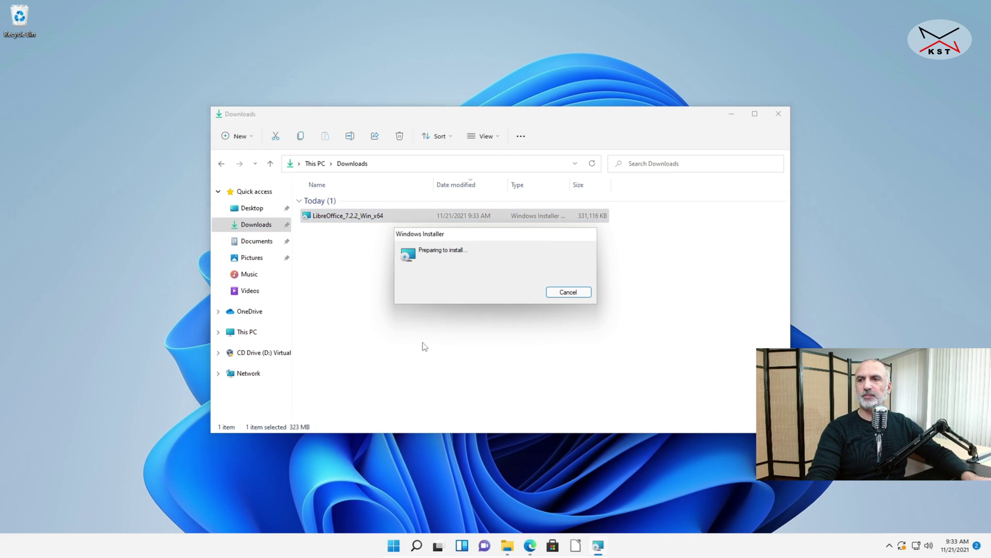
# Step: Minimize Explorer, pass the Welcome page and pick the Custom setup type
pyautogui.click(731, 114)
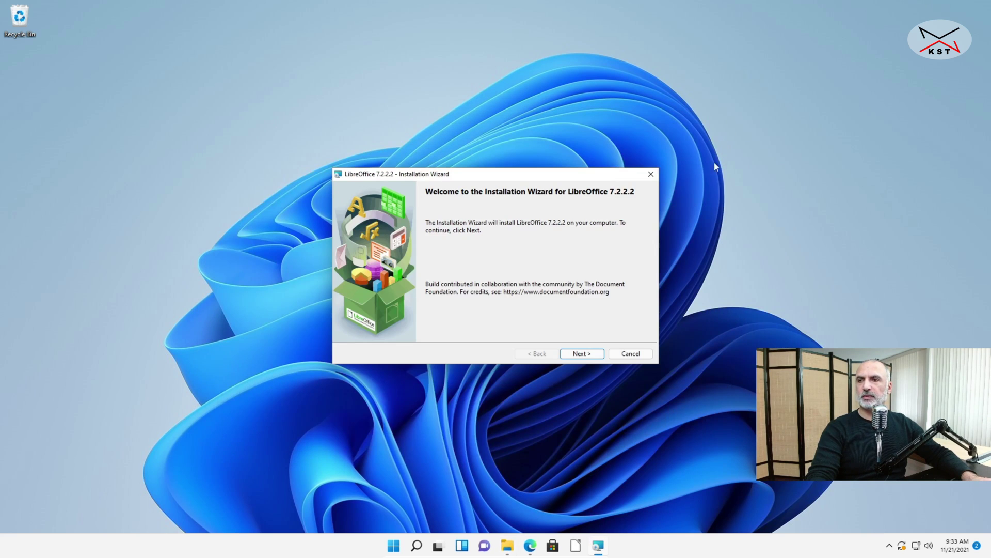
pyautogui.click(586, 359)
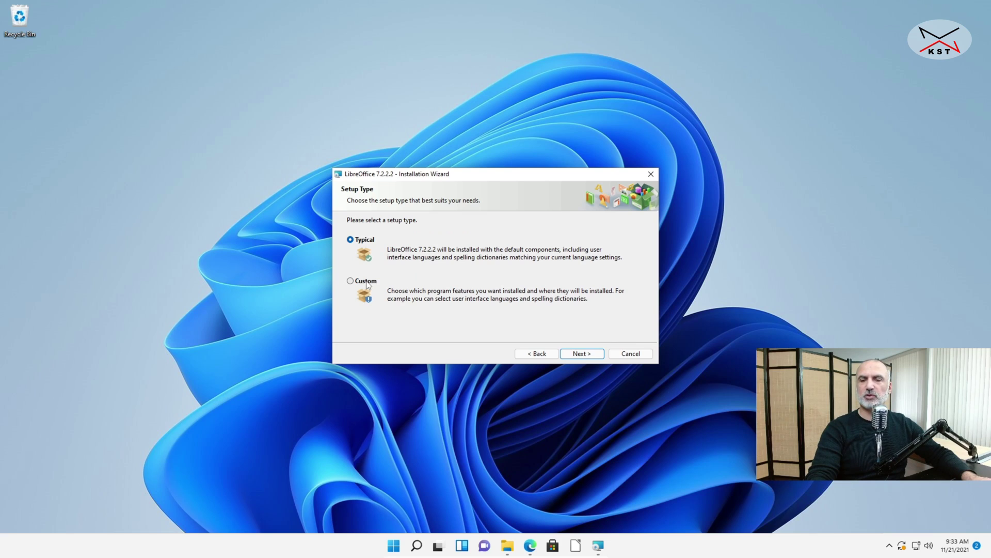
pyautogui.click(368, 283)
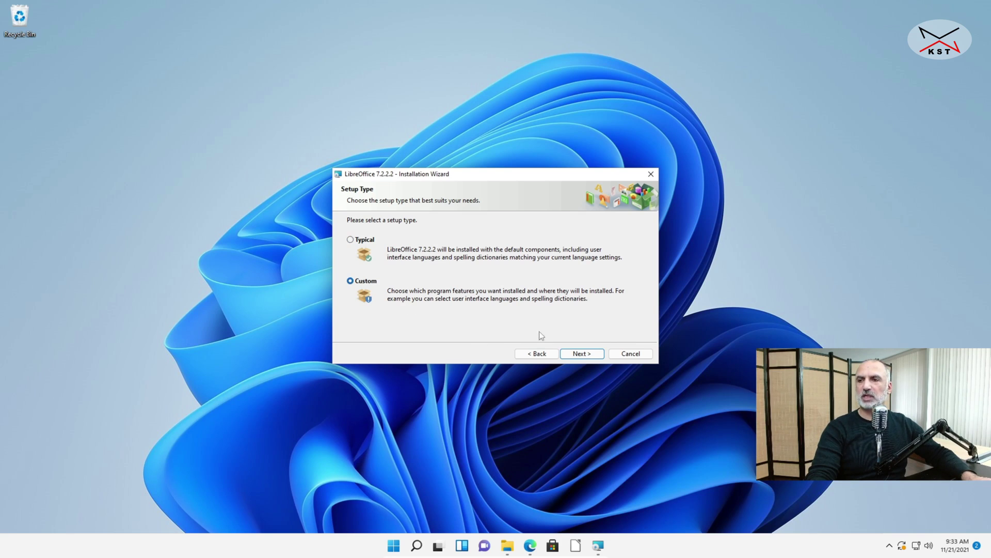
pyautogui.click(580, 354)
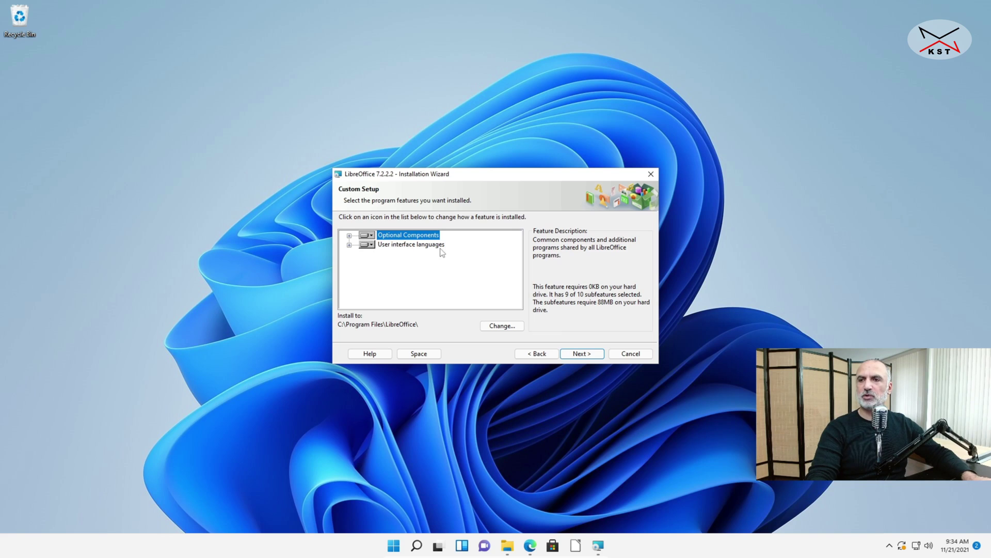
# Step: Expand Optional Components and review the Dictionaries language list
pyautogui.click(349, 236)
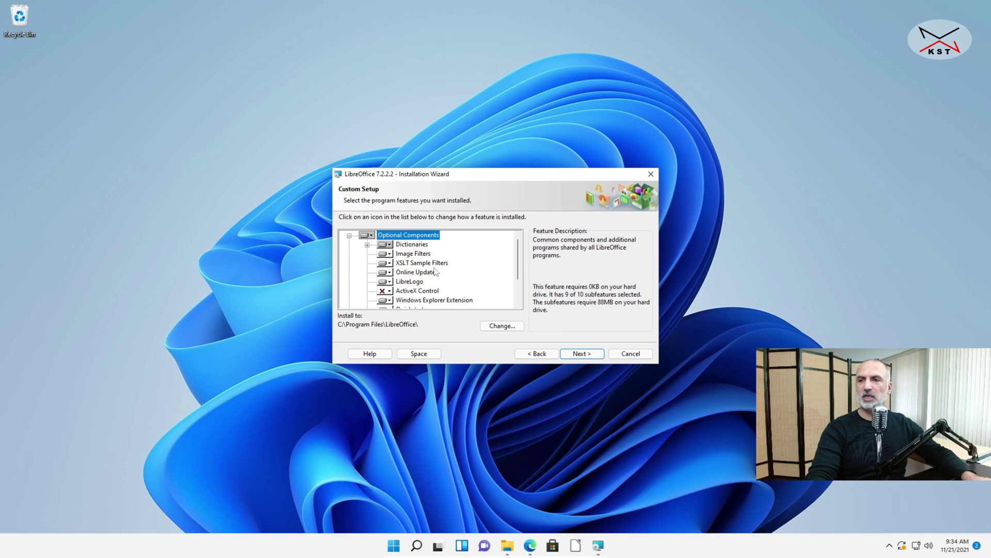
pyautogui.click(367, 245)
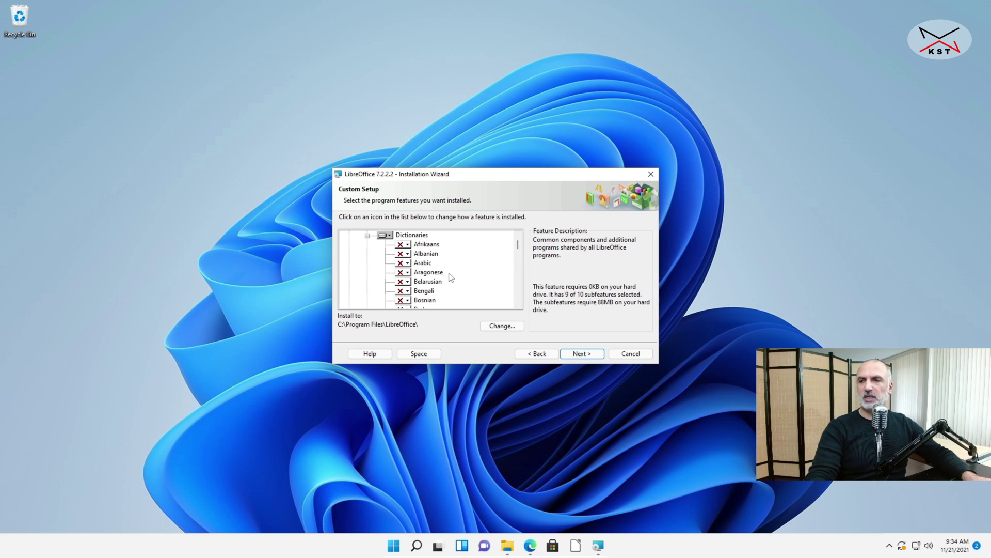
pyautogui.scroll(-1, 451, 277)
pyautogui.scroll(2, 450, 277)
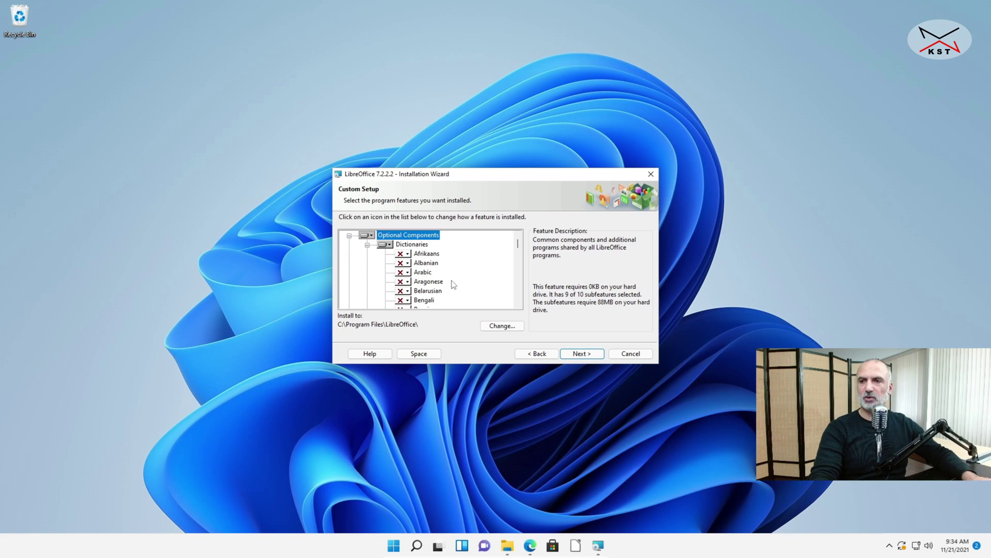
pyautogui.click(350, 236)
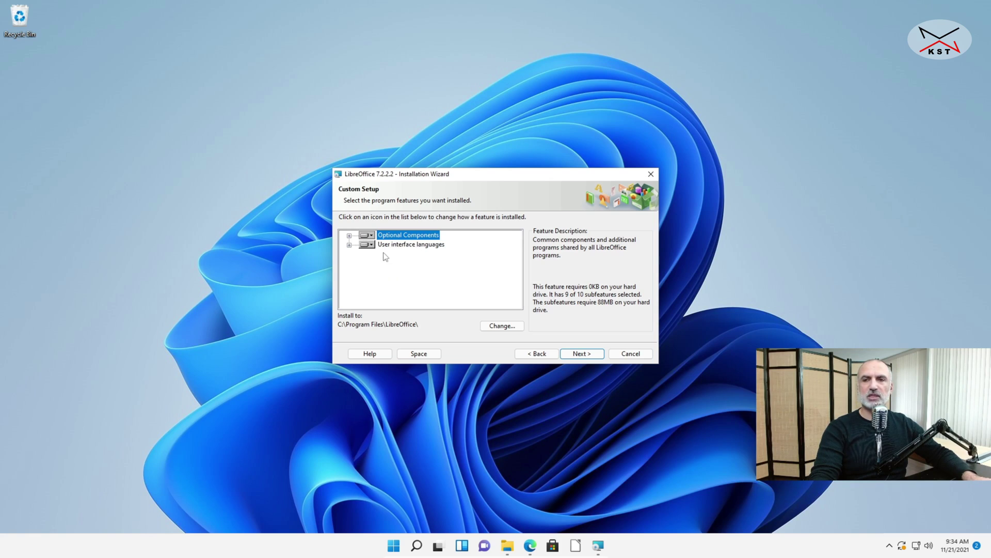
# Step: Review the User interface languages and keep the default folder C:\Program Files\LibreOffice\
pyautogui.click(349, 245)
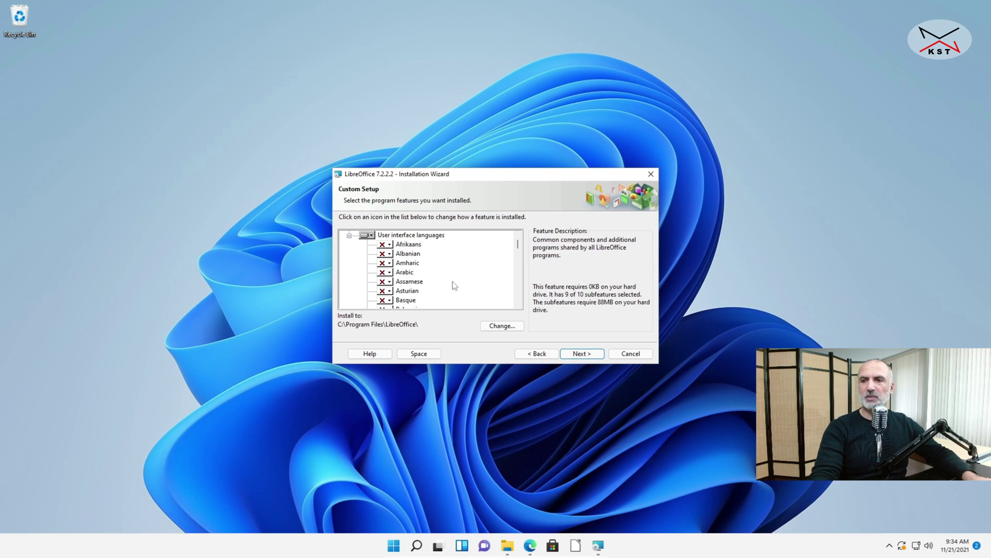
pyautogui.scroll(-3, 459, 279)
pyautogui.scroll(3, 460, 280)
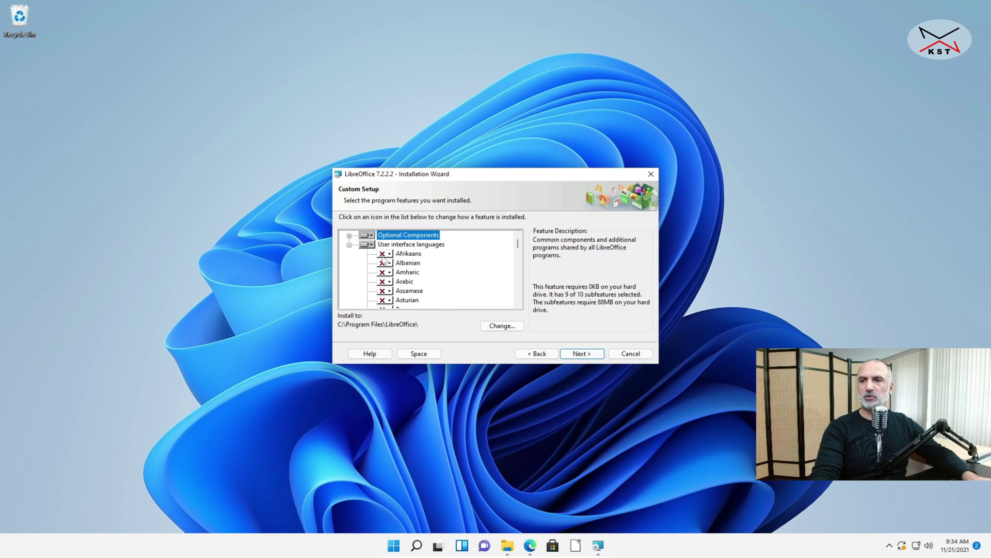
pyautogui.click(349, 245)
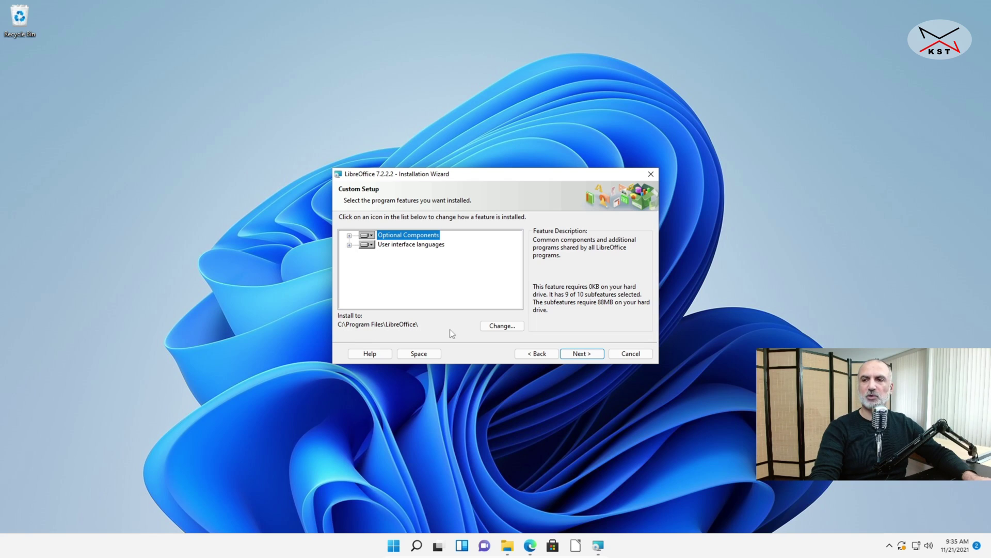
pyautogui.click(493, 330)
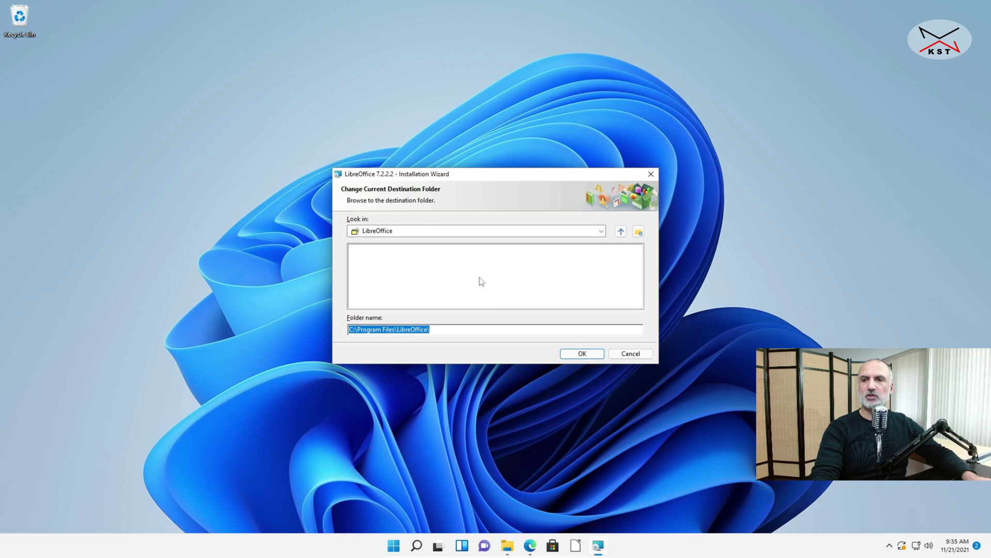
pyautogui.click(635, 355)
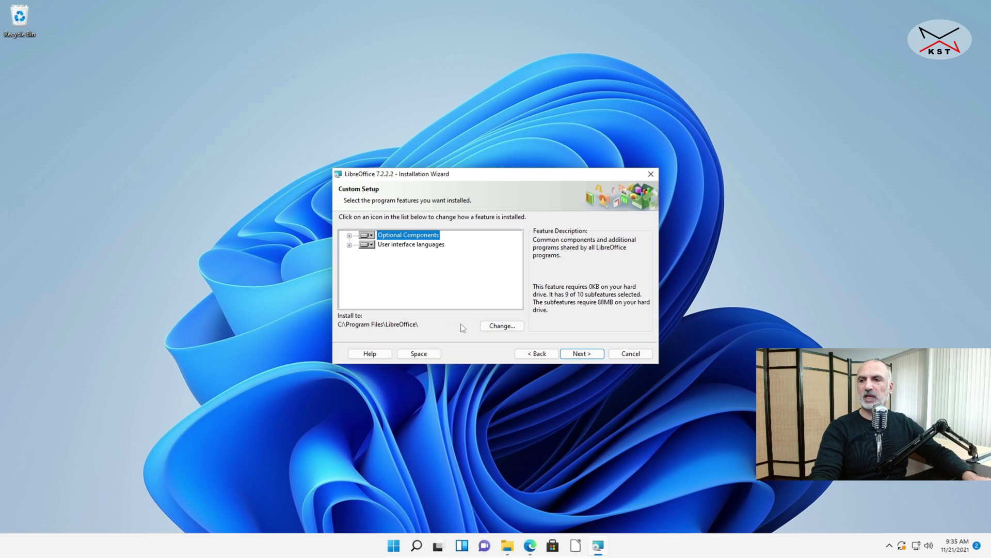
# Step: Associate Word, Excel, PowerPoint and Visio file types with LibreOffice, then reach Ready to Install
pyautogui.click(582, 356)
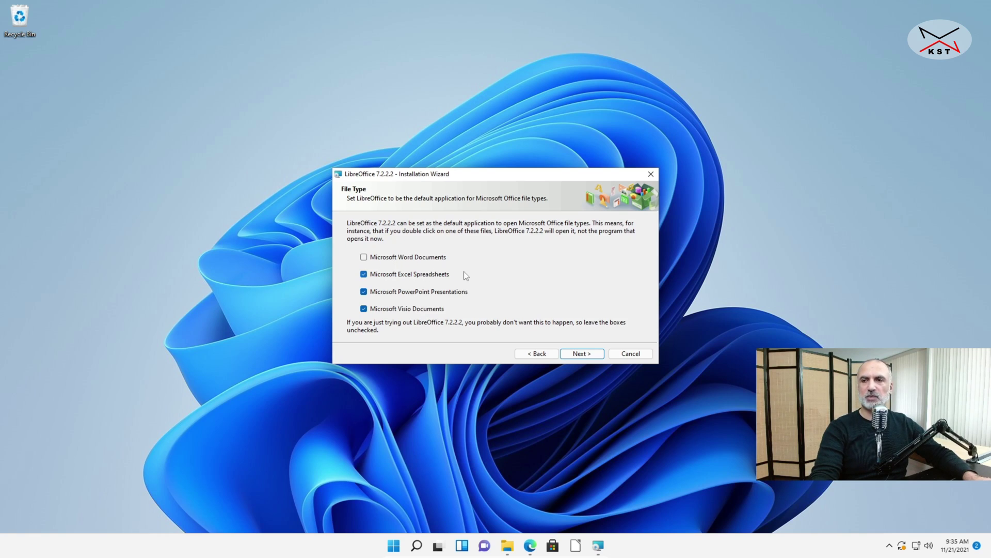
pyautogui.click(364, 258)
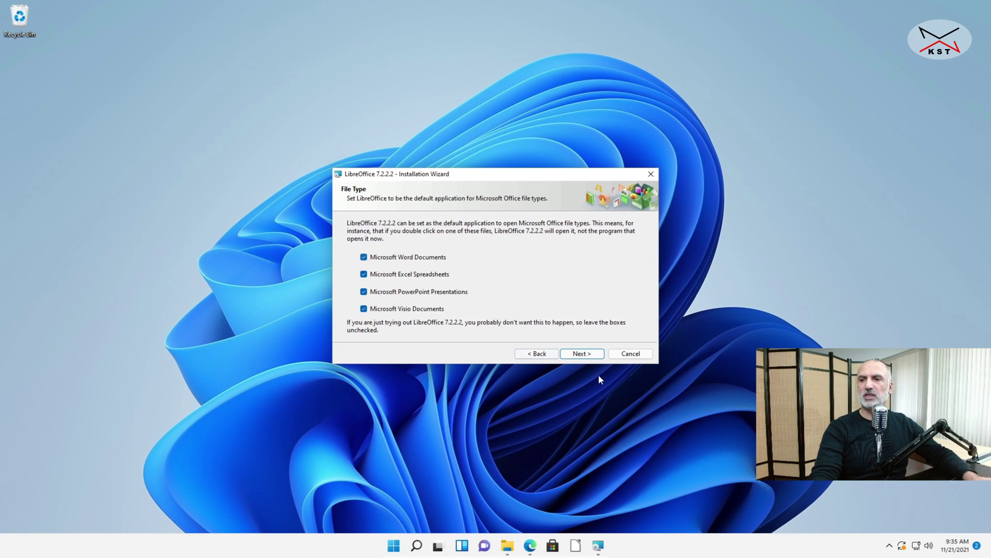
pyautogui.click(582, 355)
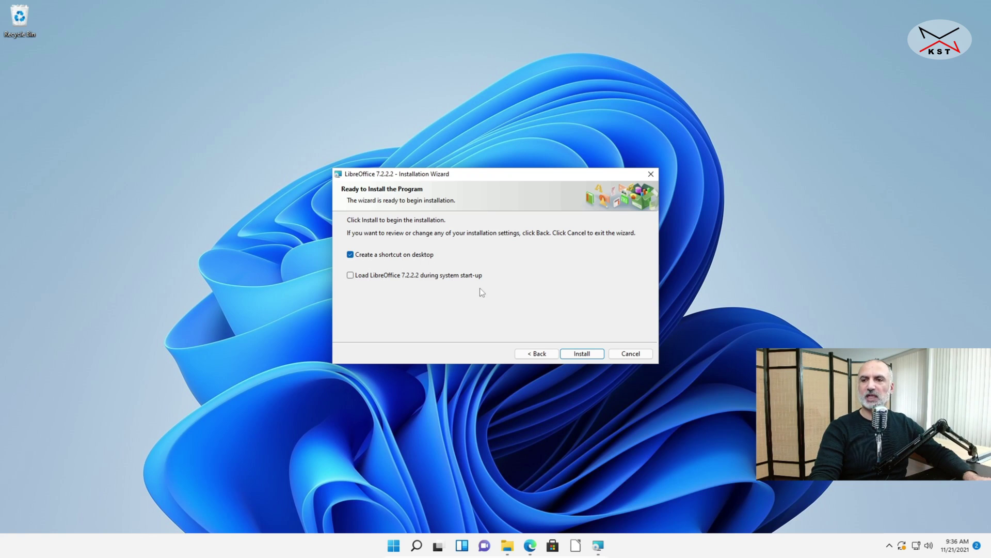
# Step: Start installing LibreOffice 7.2.2 with Create a shortcut on desktop left checked
pyautogui.click(583, 354)
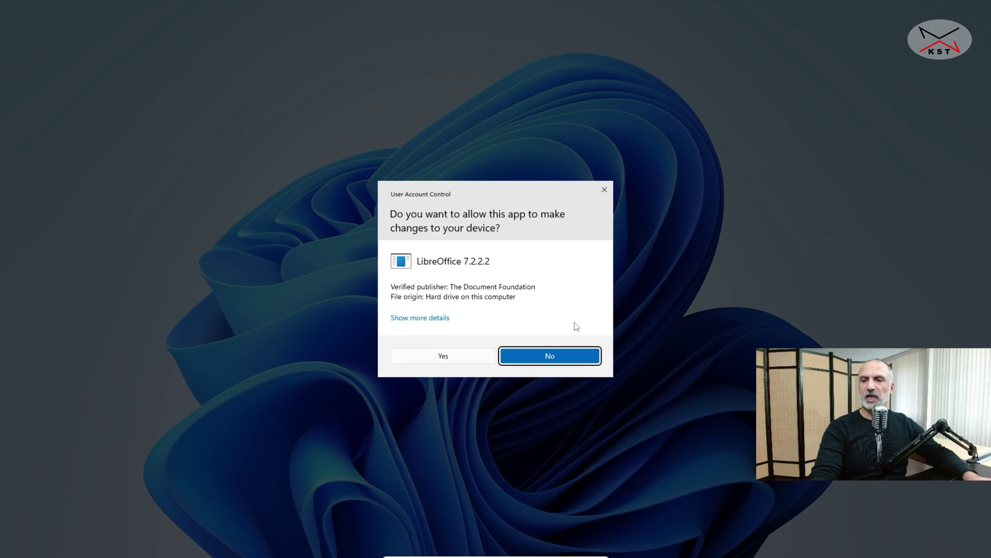
# Step: Approve the User Account Control prompt and finish the LibreOffice 7.2.2.2 installation
pyautogui.click(444, 356)
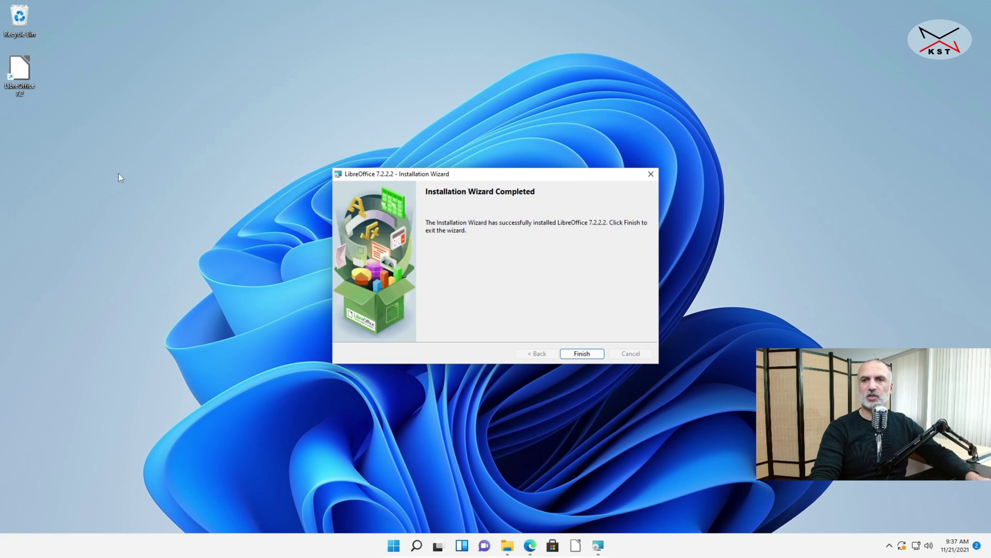
pyautogui.click(577, 356)
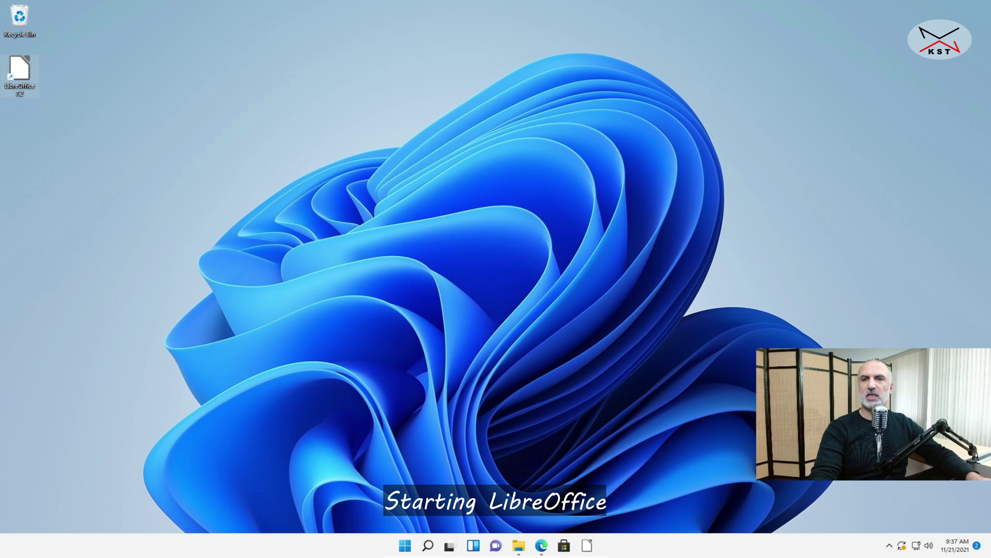
# Step: Pin LibreOffice to the taskbar, recycle its desktop shortcut, and launch the Start Center
pyautogui.rightClick(18, 69)
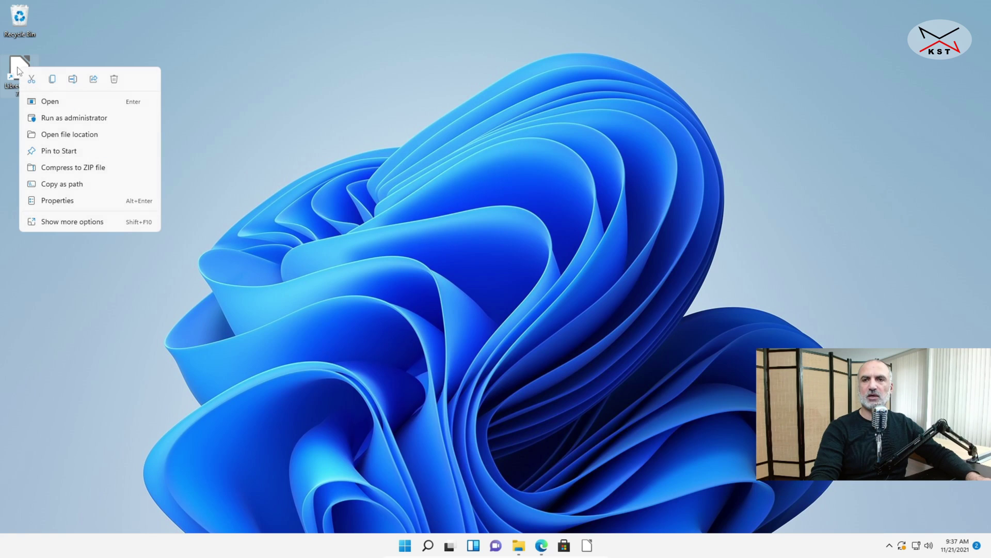
pyautogui.click(72, 222)
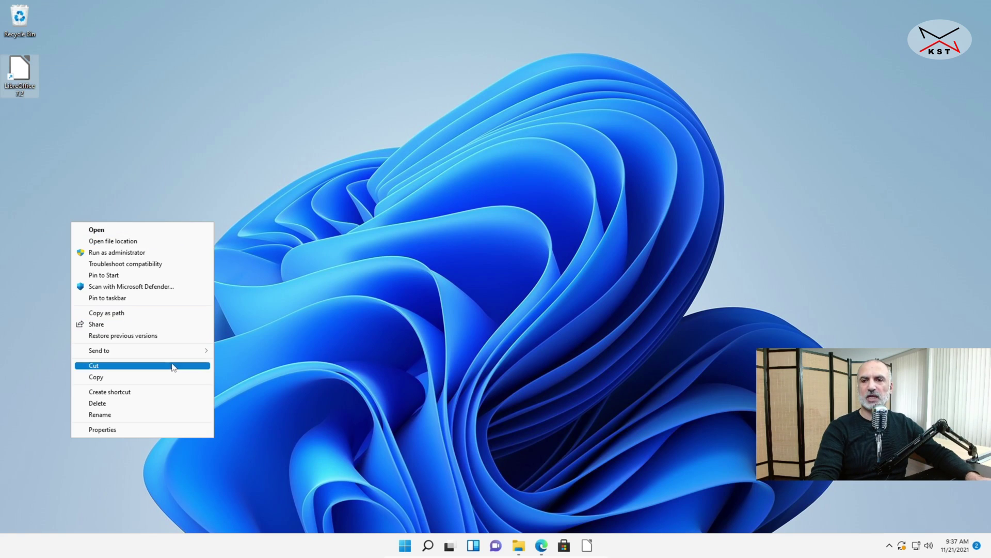
pyautogui.click(104, 297)
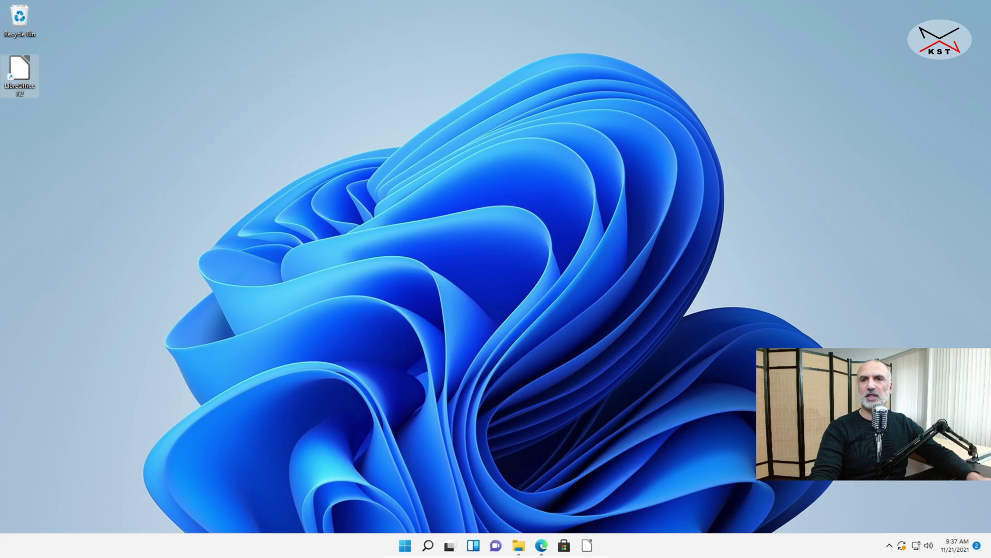
pyautogui.moveTo(26, 87); pyautogui.dragTo(21, 19)
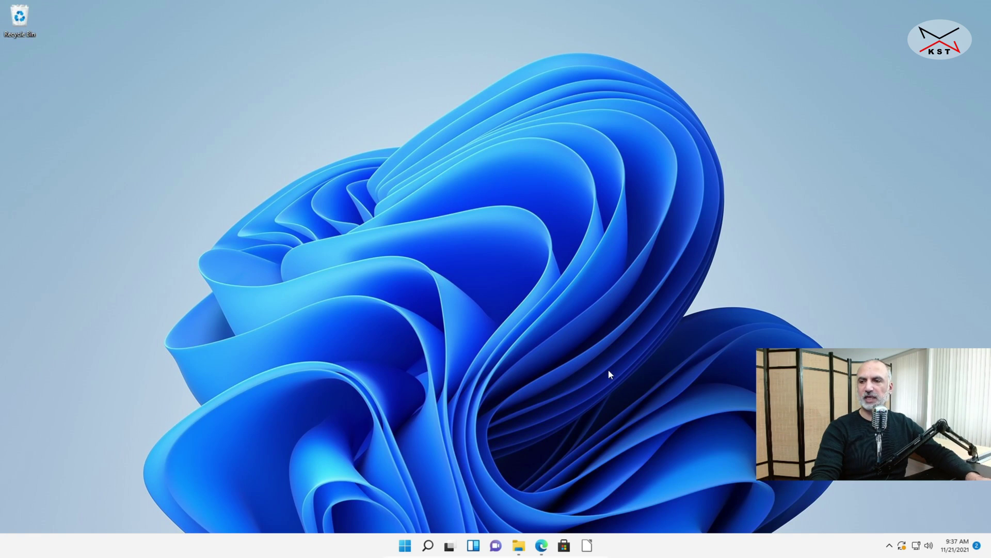
pyautogui.click(587, 546)
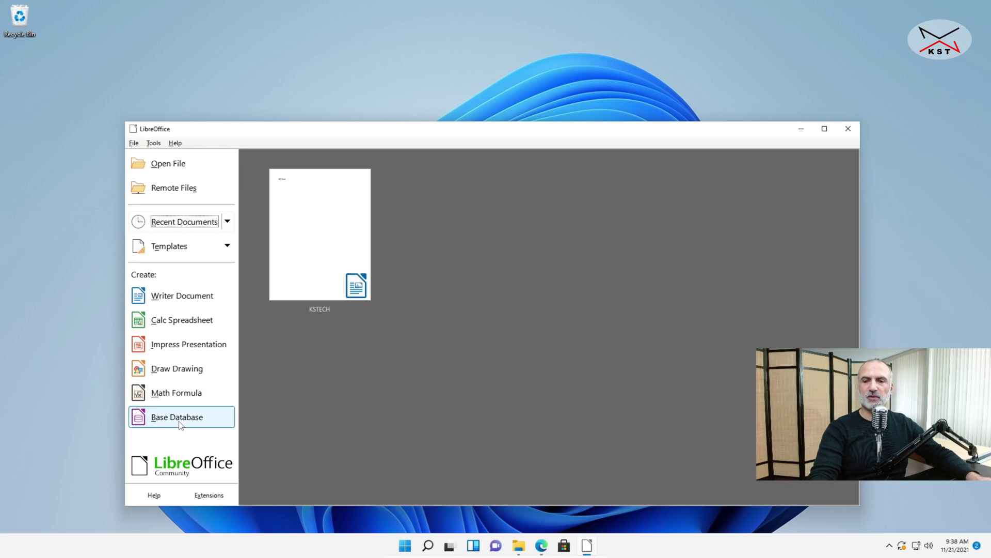
# Step: Create a new blank Writer document from the Start Center
pyautogui.click(168, 302)
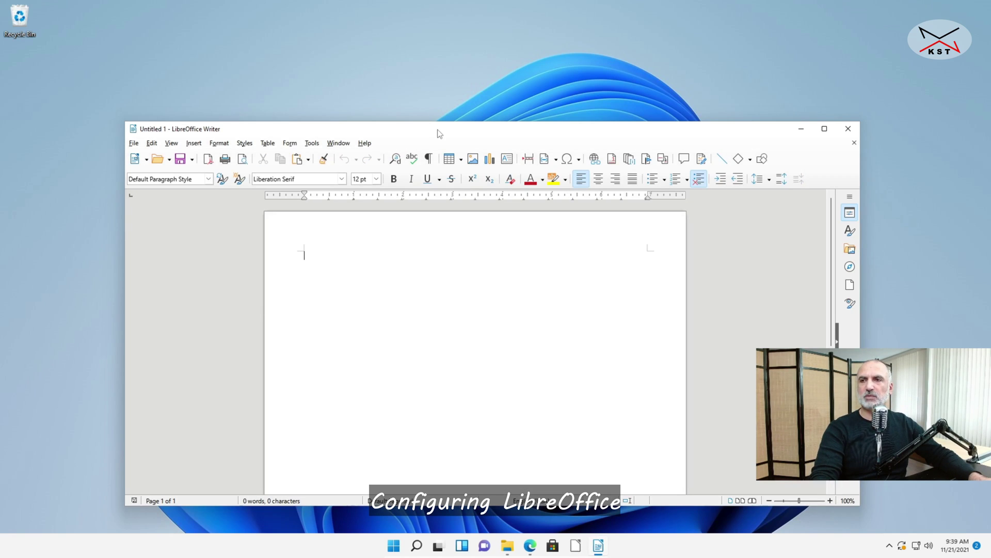
# Step: Move Writer to the top-left, make it taller, and browse the Styles, Table, Tools, Insert and View menus
pyautogui.moveTo(438, 131); pyautogui.dragTo(323, 19)
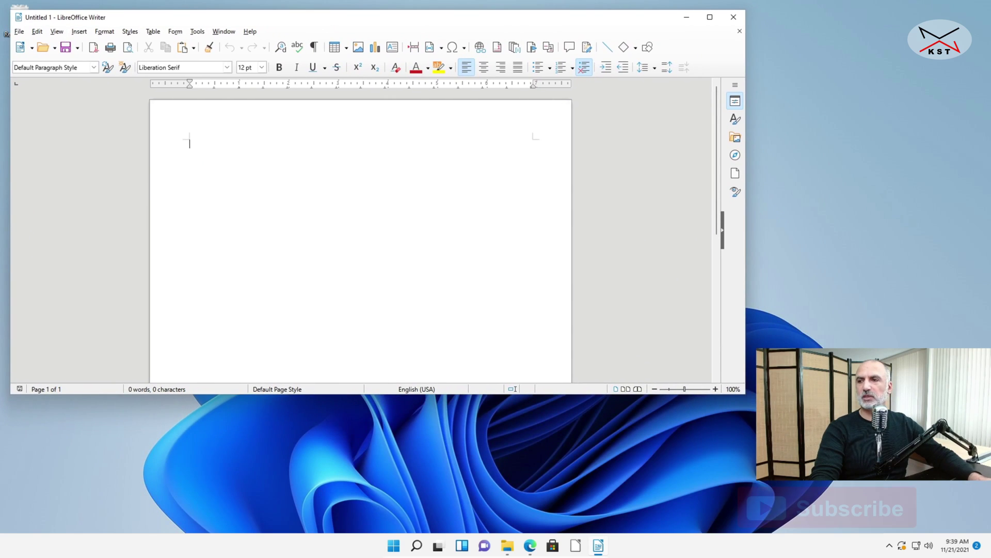
pyautogui.moveTo(745, 393); pyautogui.dragTo(752, 528)
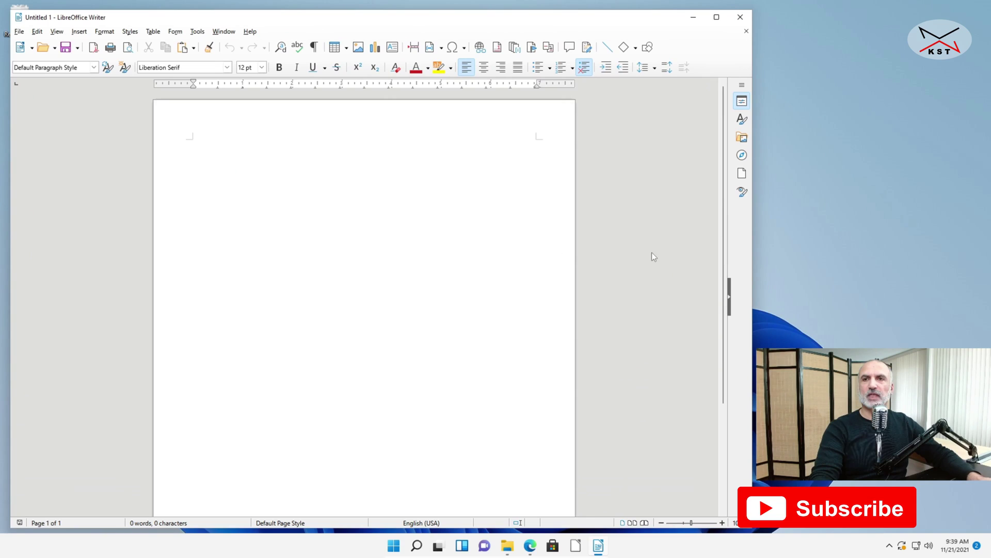
pyautogui.click(131, 32)
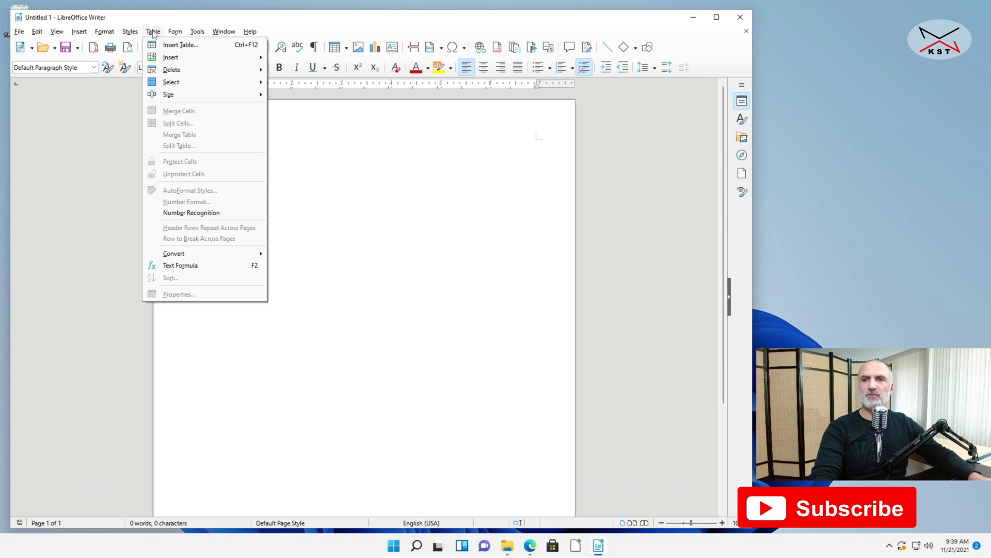
pyautogui.click(152, 32)
pyautogui.click(175, 32)
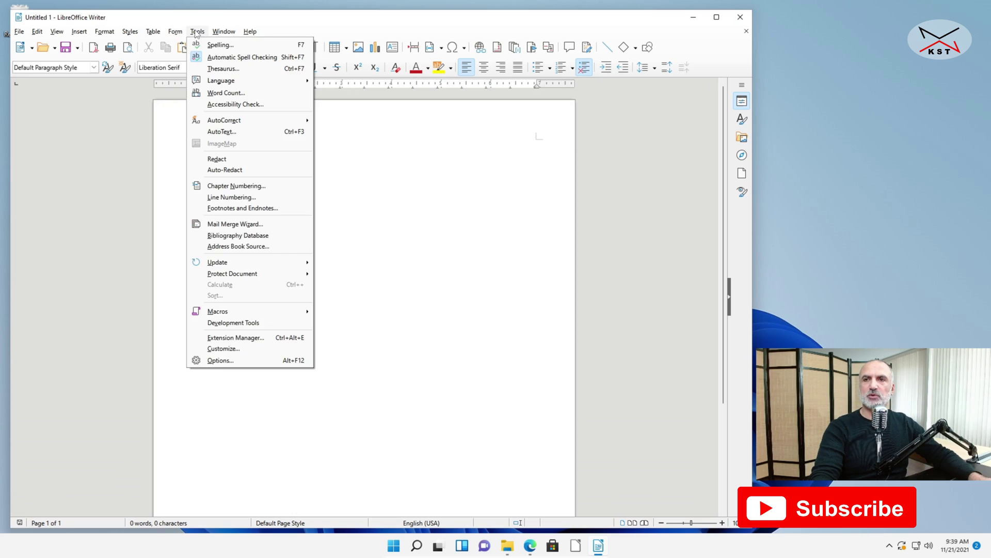
pyautogui.click(198, 33)
pyautogui.click(78, 33)
pyautogui.click(79, 33)
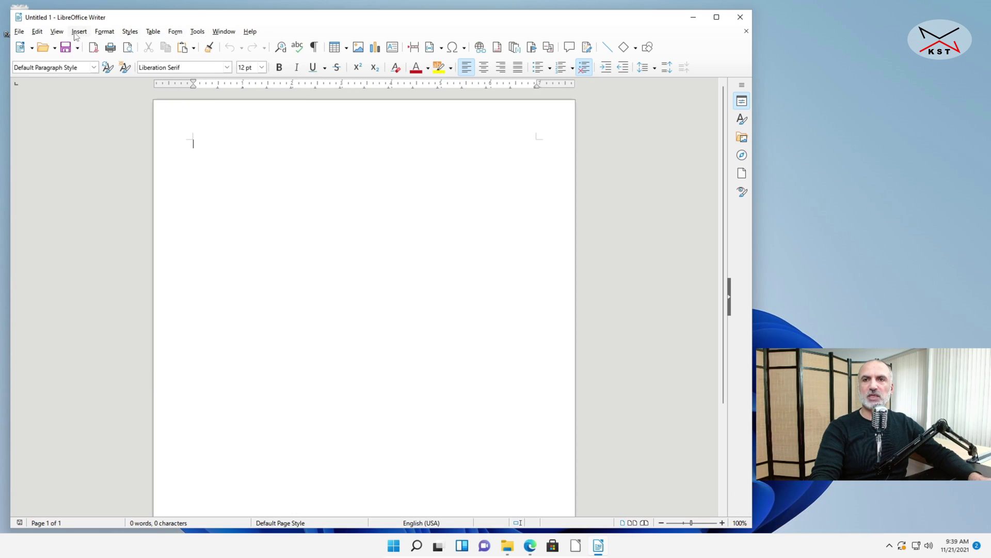
pyautogui.click(57, 33)
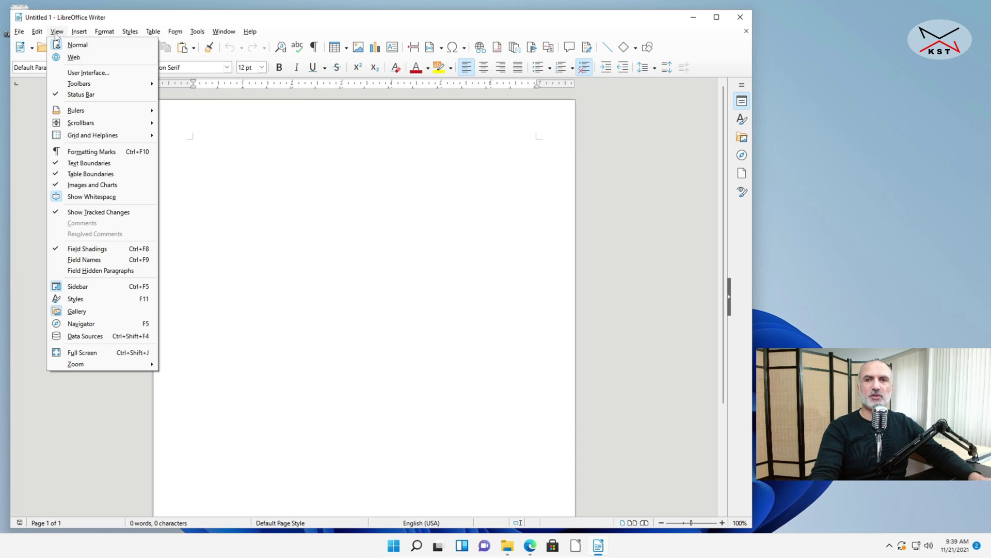
pyautogui.click(128, 23)
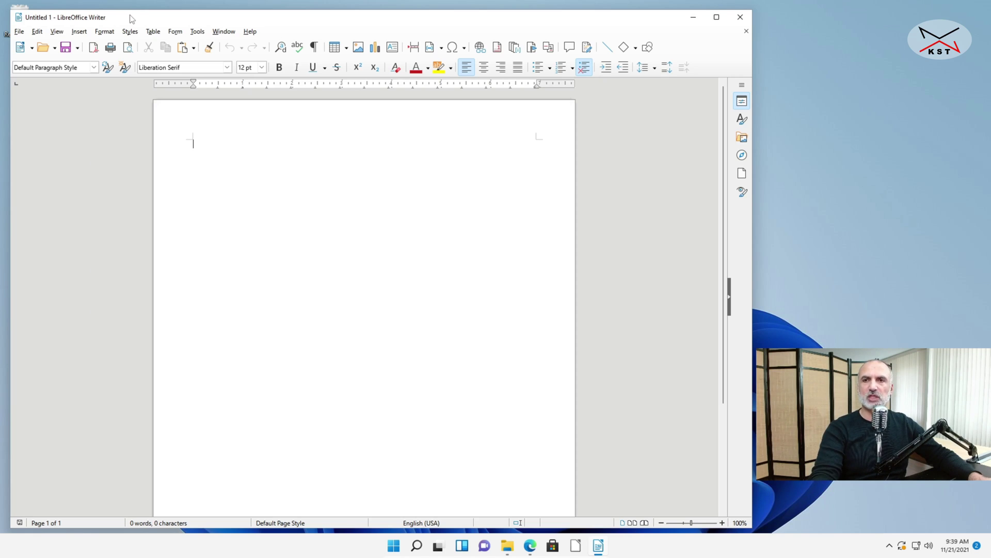
pyautogui.click(57, 33)
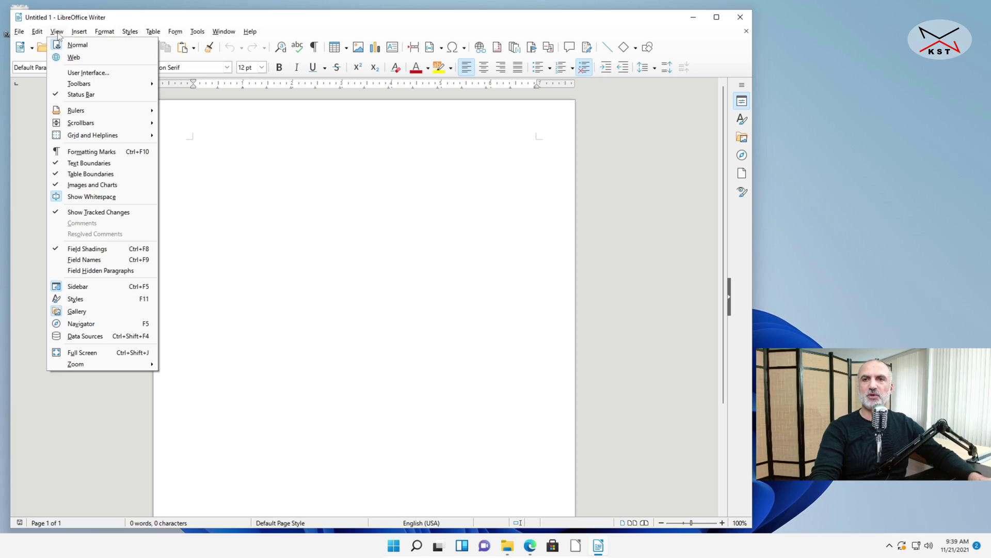
# Step: Choose the Tabbed user interface under View > User Interface and apply it to all modules
pyautogui.click(94, 74)
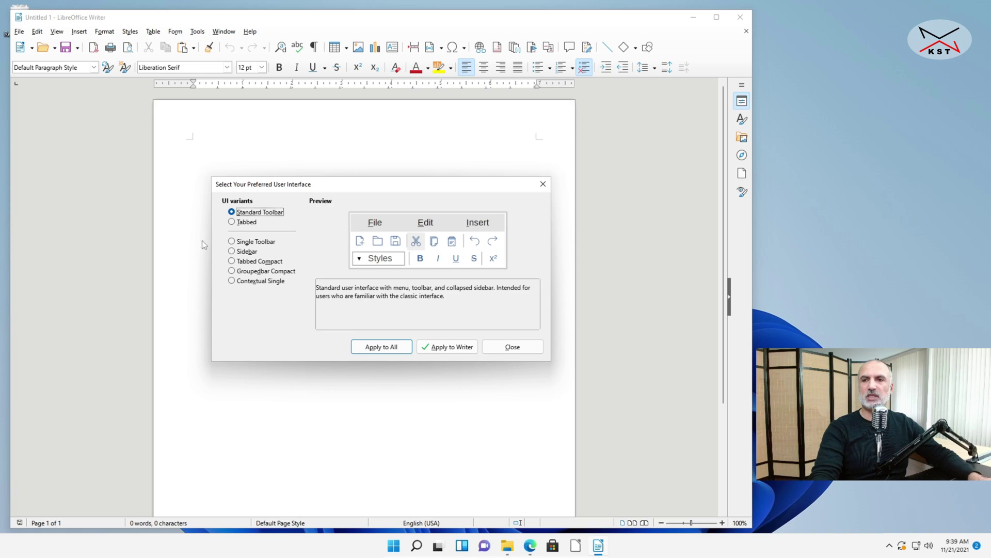
pyautogui.click(232, 222)
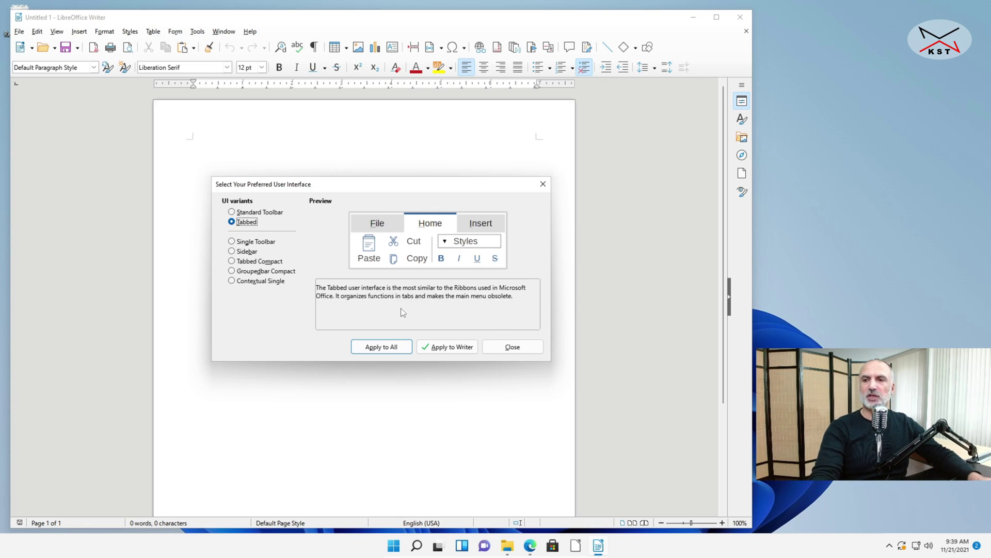
pyautogui.click(381, 349)
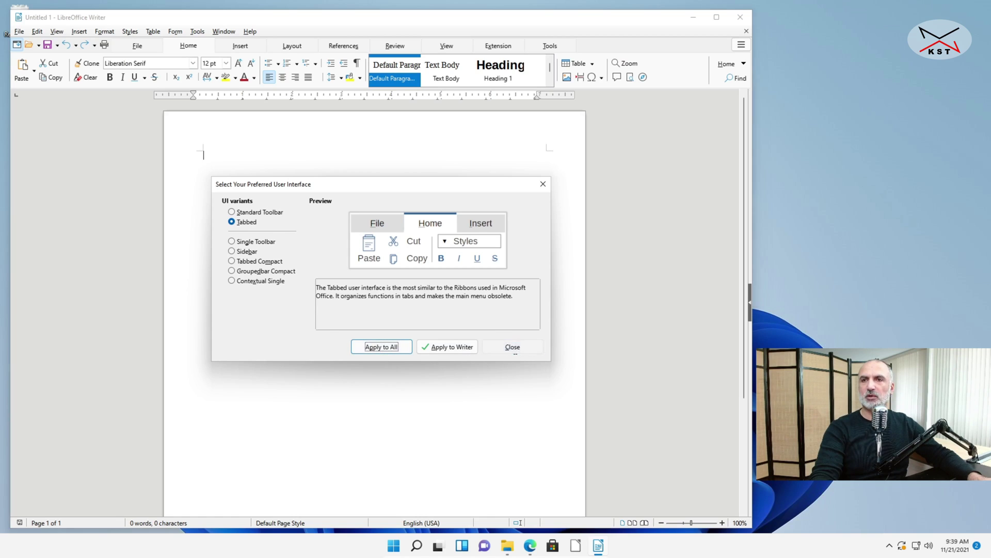
pyautogui.click(512, 348)
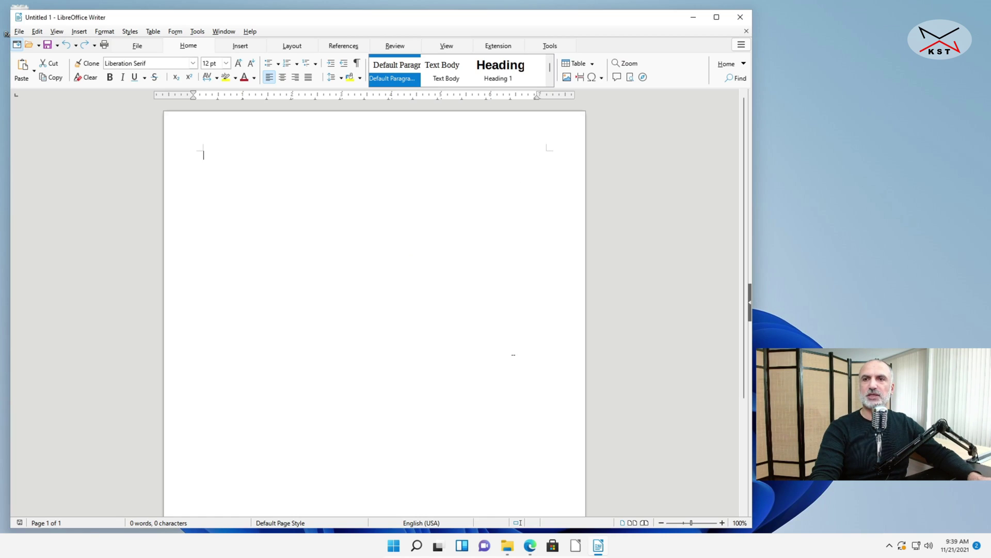
# Step: Browse the File, Home, Insert, Layout, References, Review, View, Extension and Tools ribbon tabs
pyautogui.click(138, 46)
pyautogui.click(189, 47)
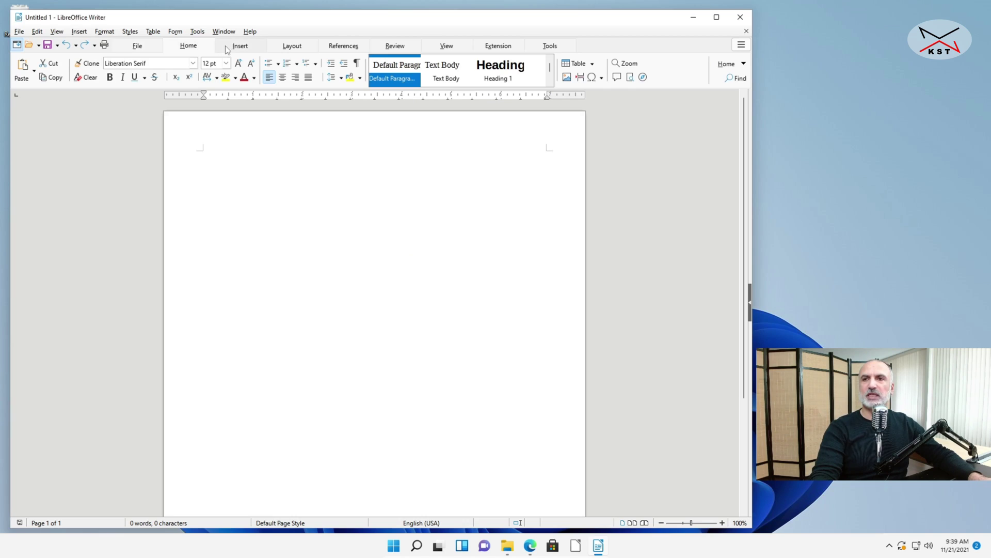
pyautogui.click(241, 47)
pyautogui.click(292, 48)
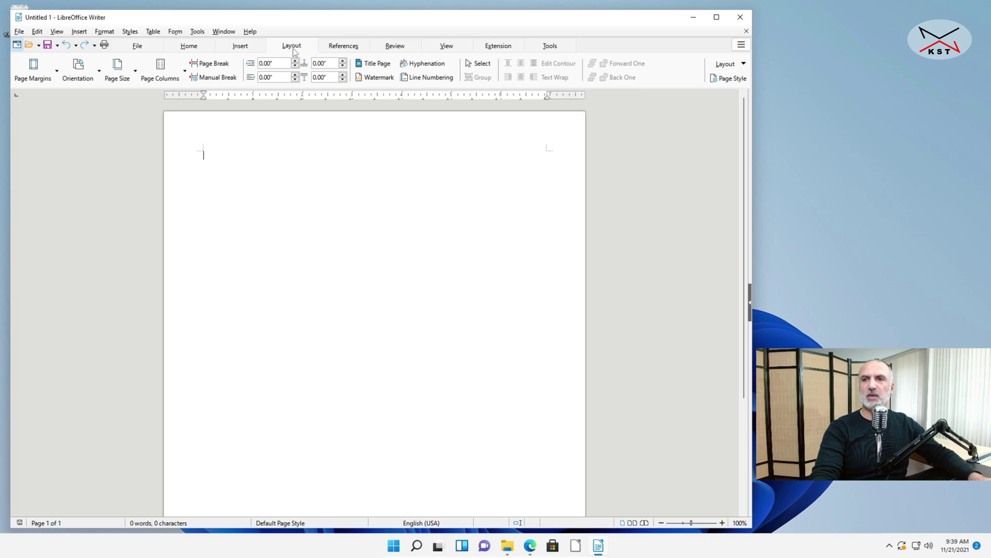
pyautogui.click(345, 48)
pyautogui.click(395, 46)
pyautogui.click(446, 46)
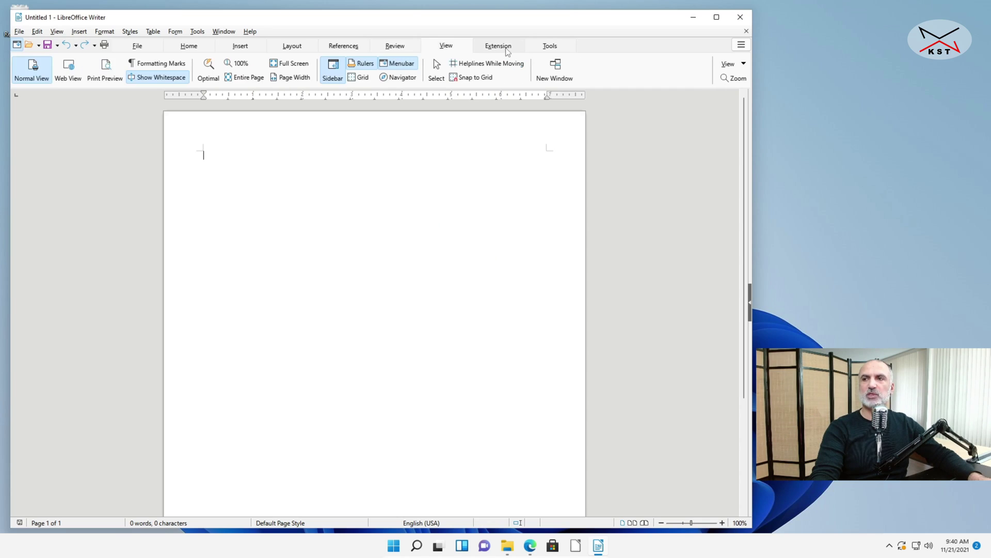
pyautogui.click(507, 50)
pyautogui.click(550, 48)
pyautogui.click(141, 47)
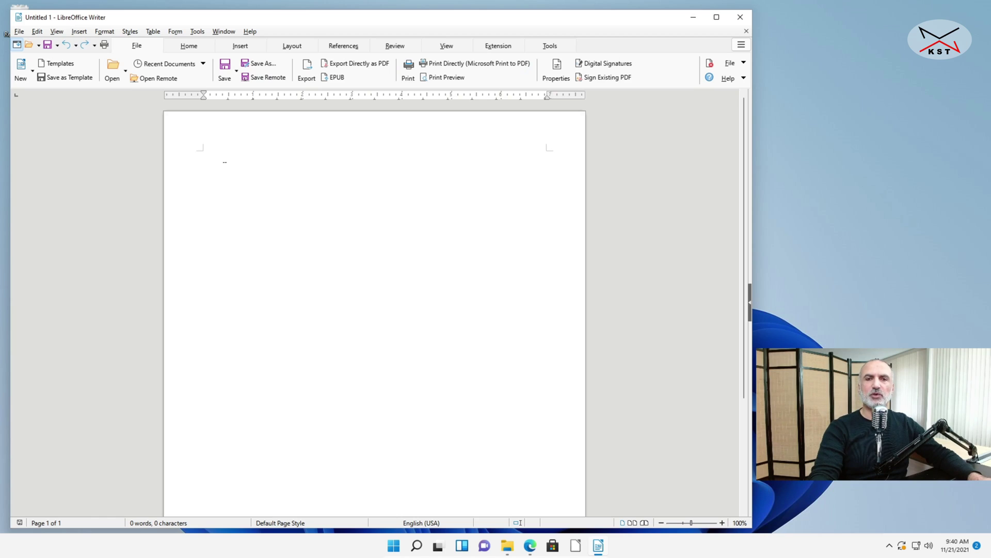
# Step: Type 'Ks tech' on the page and go to Options > Load/Save > General
pyautogui.write('Ks tech')
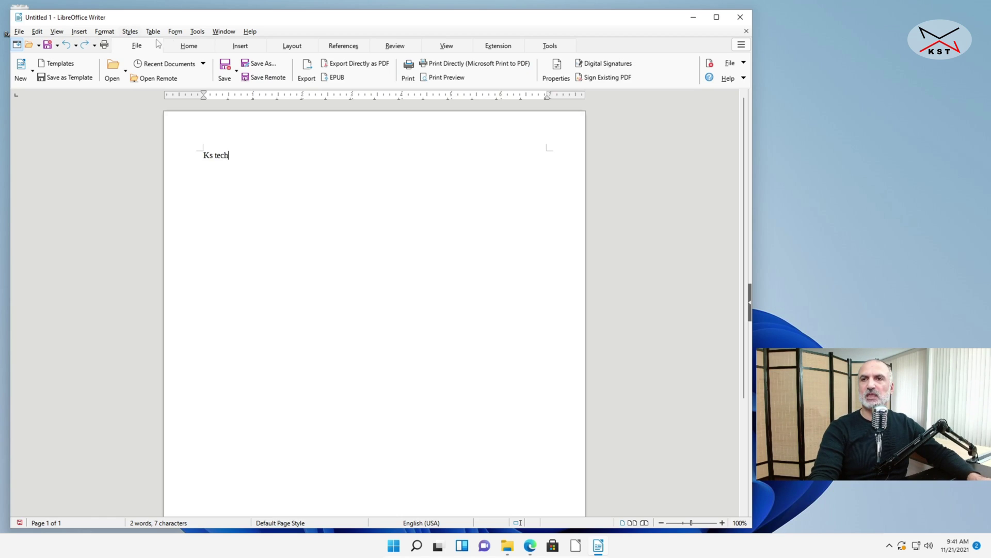
pyautogui.click(196, 32)
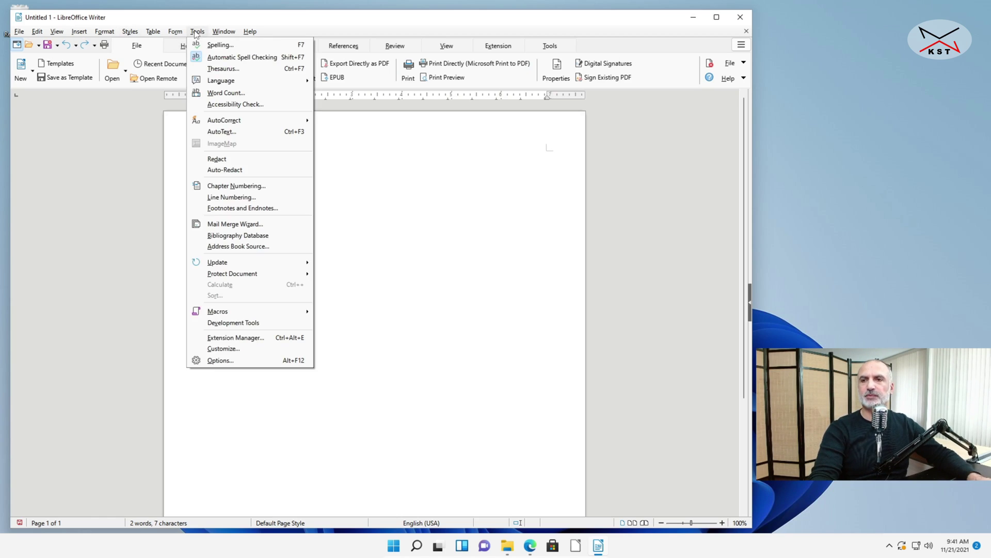
pyautogui.click(228, 361)
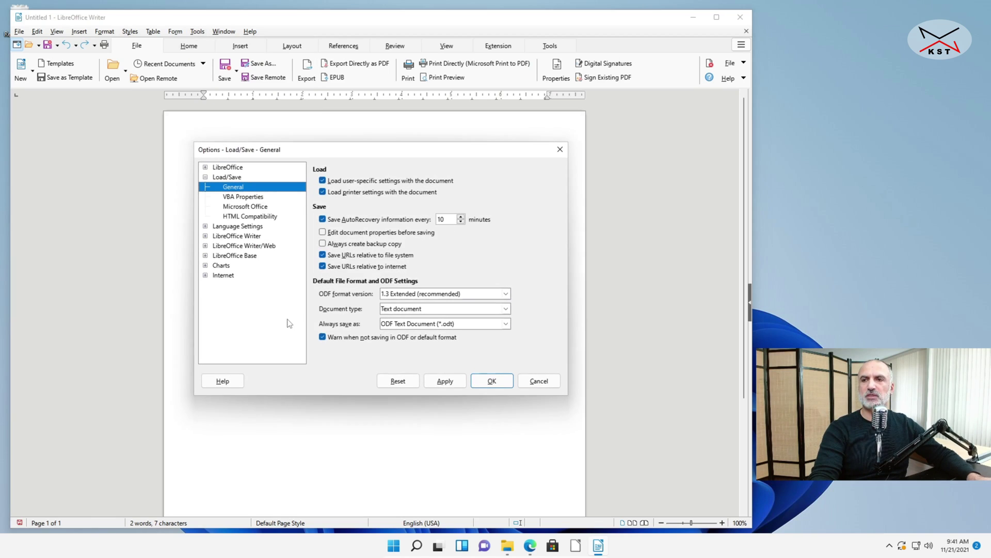
pyautogui.click(225, 178)
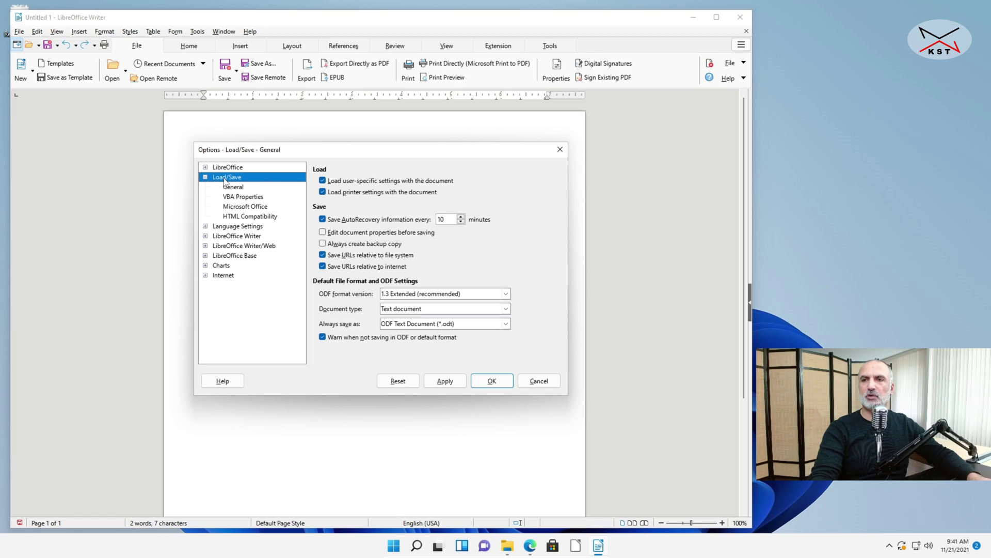
pyautogui.click(229, 189)
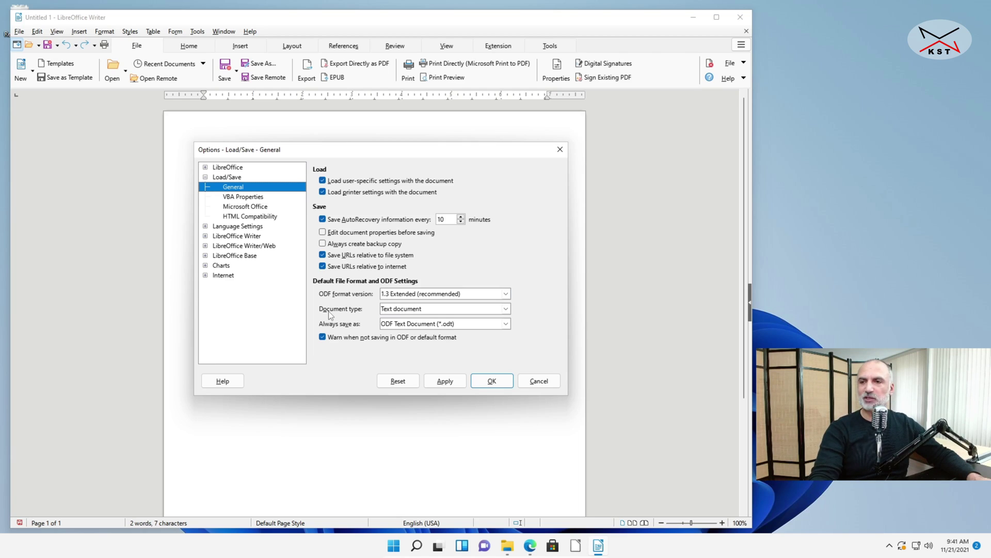
# Step: Make text documents always save as Word 2007-365 (.docx) and apply
pyautogui.click(395, 310)
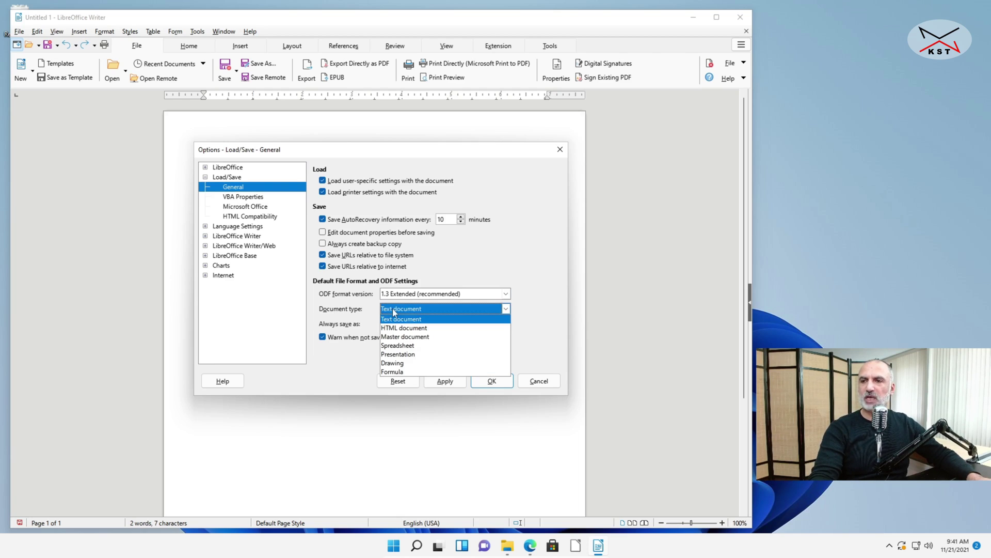
pyautogui.click(402, 312)
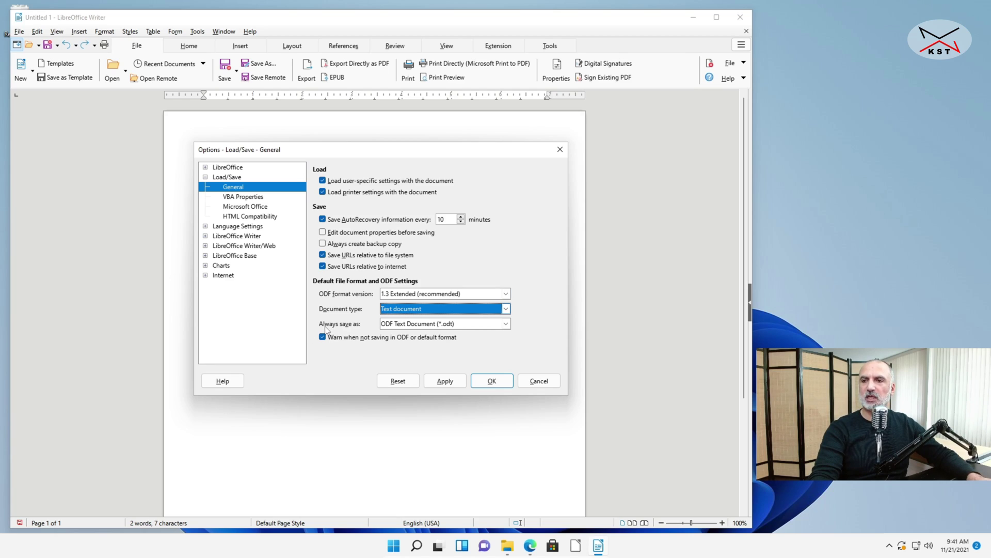
pyautogui.click(407, 325)
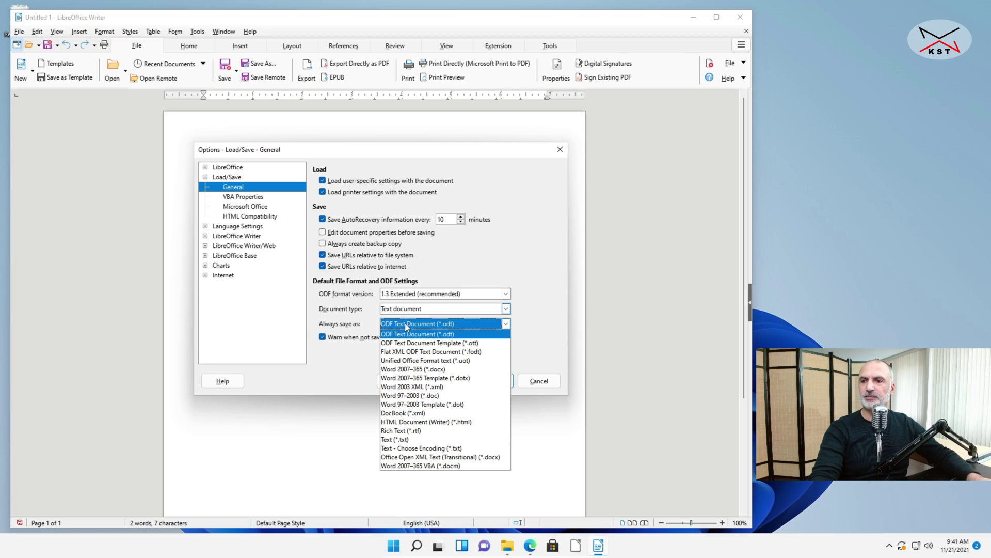
pyautogui.click(405, 370)
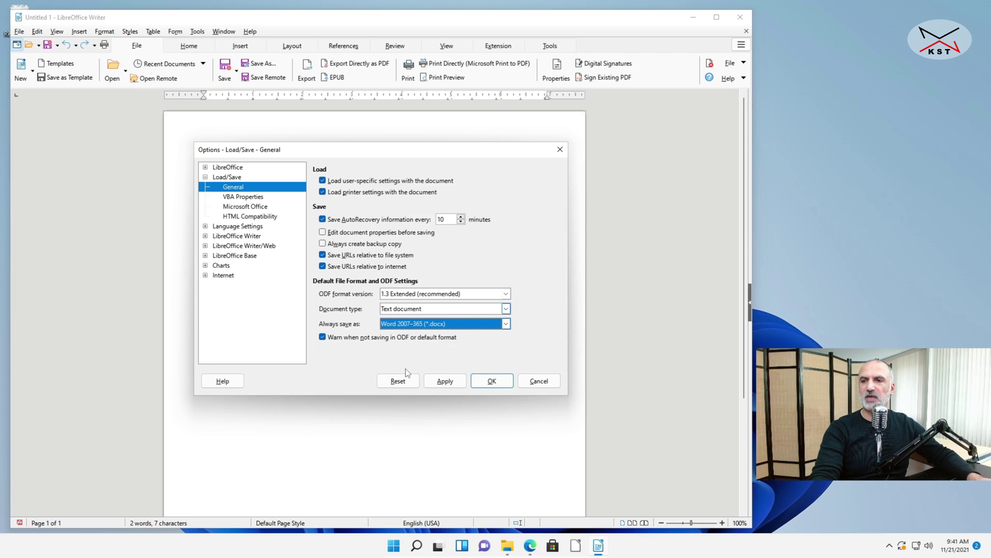
pyautogui.click(447, 384)
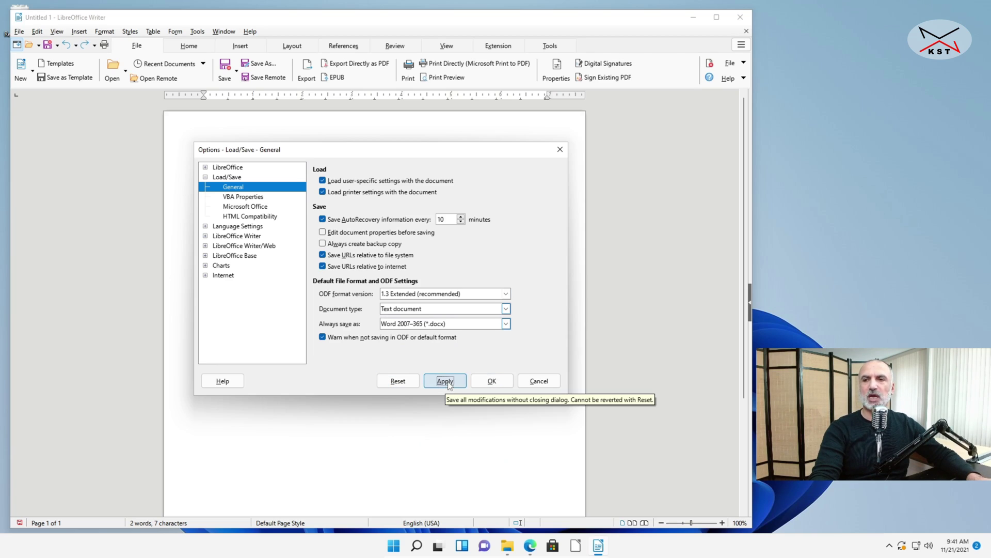
# Step: Make spreadsheets always save as Excel 2007-365 (.xlsx) and apply
pyautogui.click(413, 312)
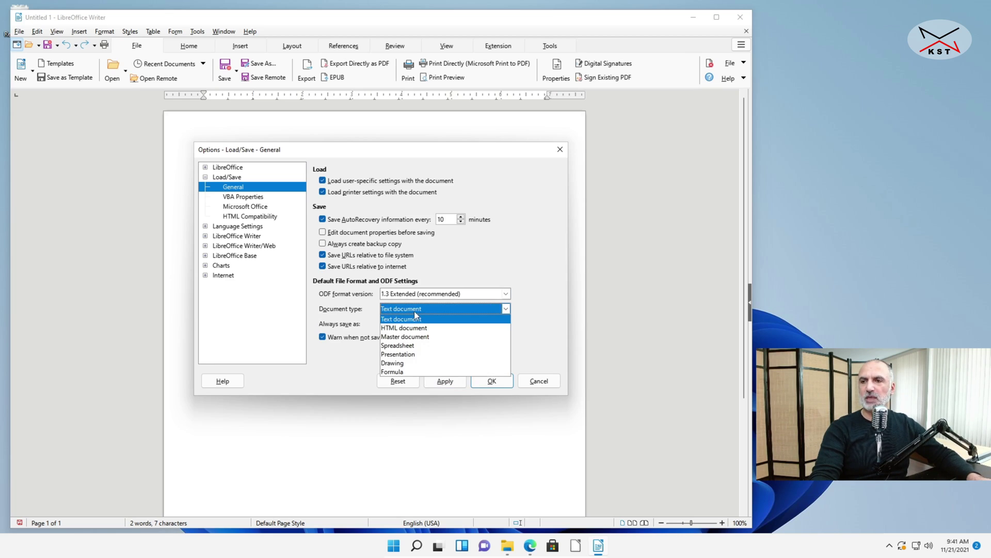
pyautogui.click(411, 345)
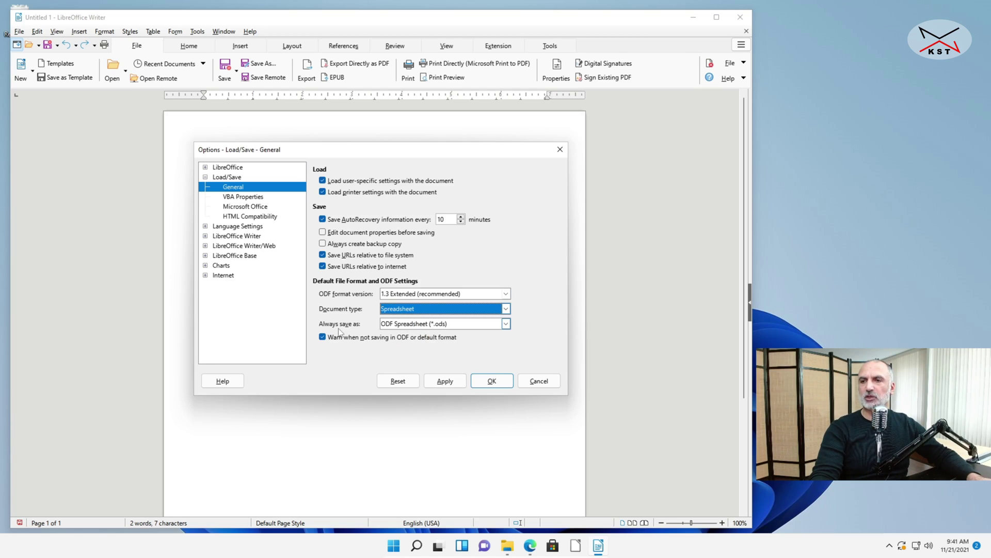
pyautogui.click(407, 324)
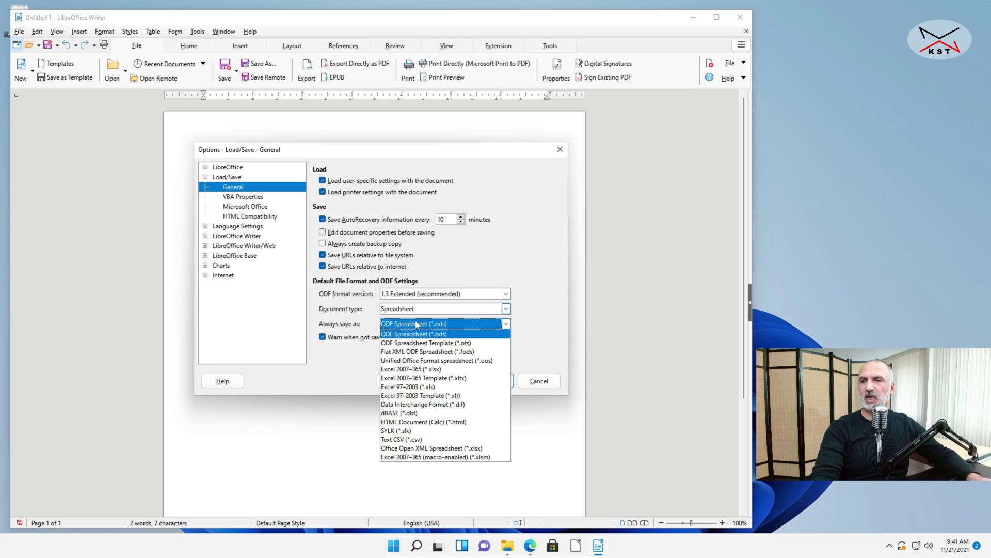
pyautogui.click(411, 369)
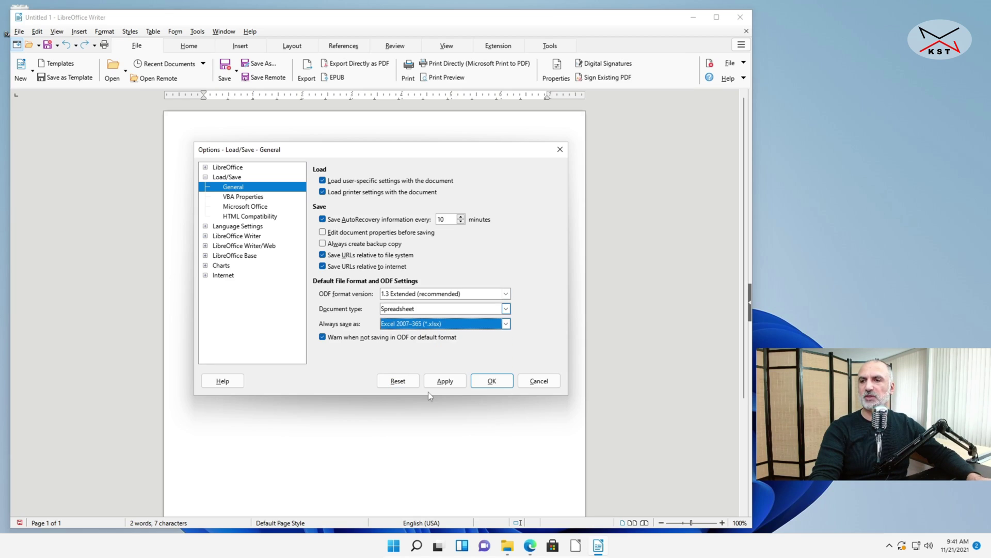
pyautogui.click(445, 383)
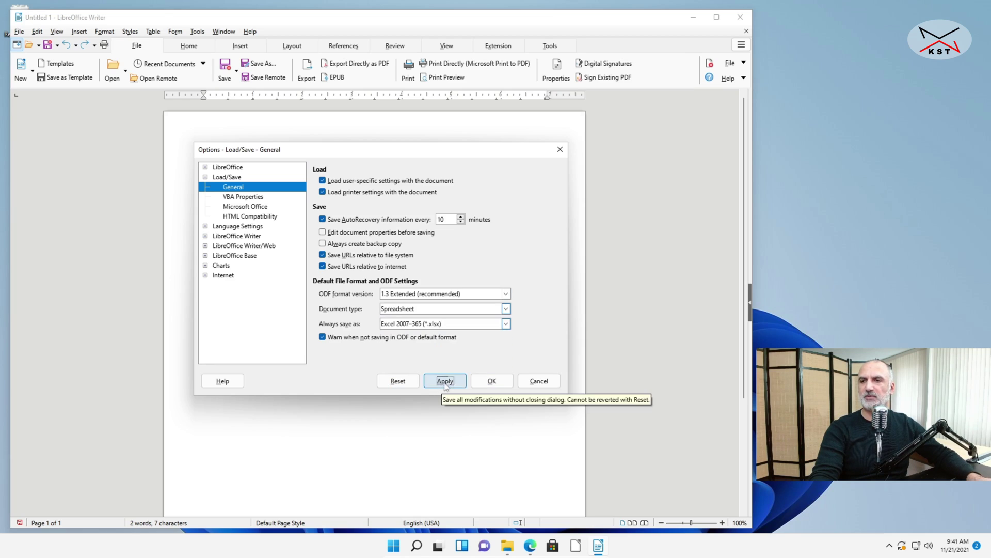
# Step: Make presentations always save as PowerPoint 2007-365 (.pptx) and confirm with OK
pyautogui.click(395, 309)
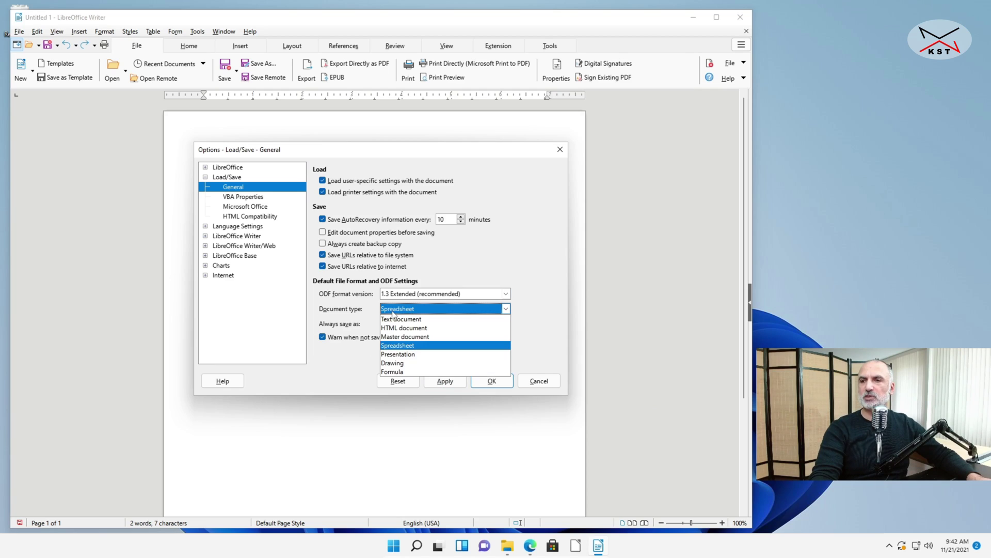
pyautogui.click(404, 355)
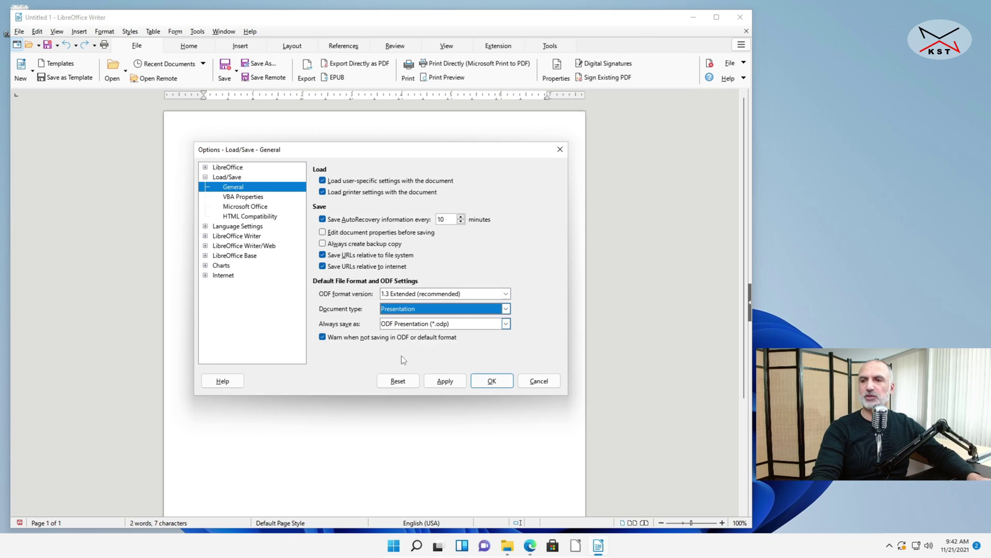
pyautogui.click(408, 325)
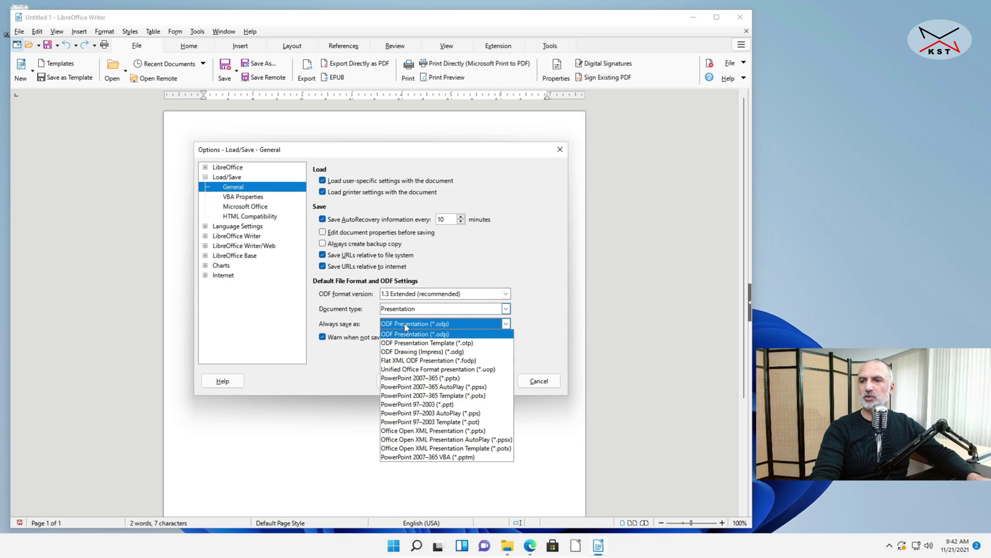
pyautogui.click(407, 382)
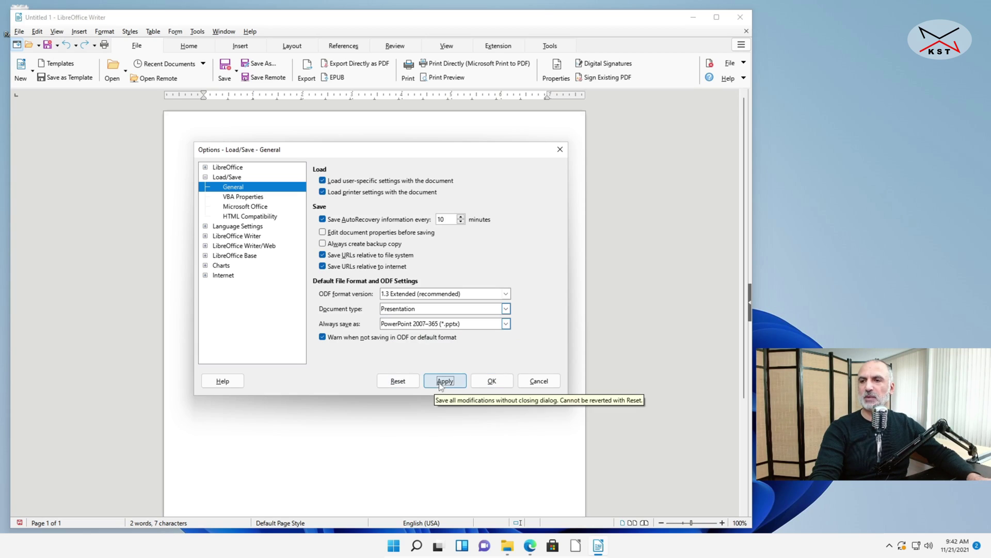
pyautogui.click(491, 381)
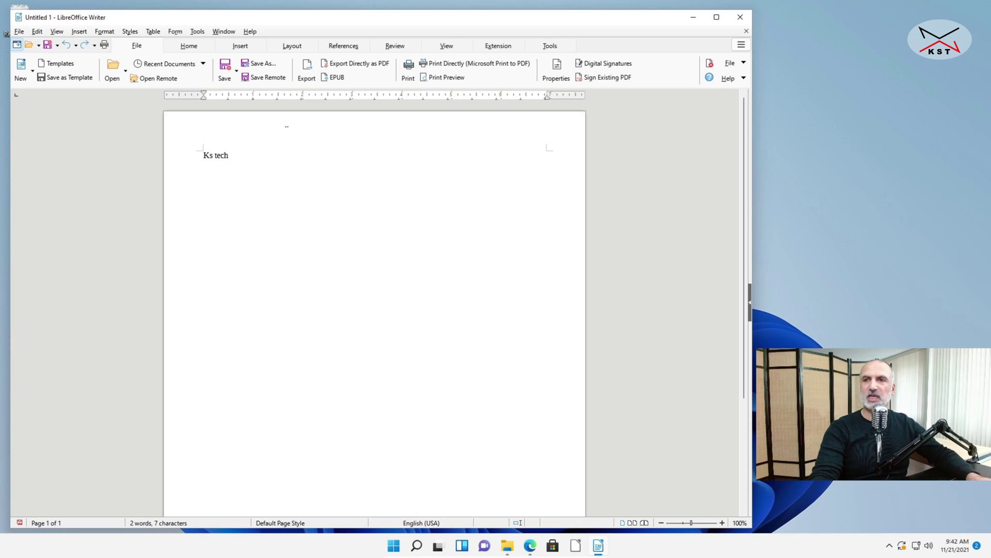
# Step: Save the document as Ks tech.docx in Documents and close Writer
pyautogui.click(261, 65)
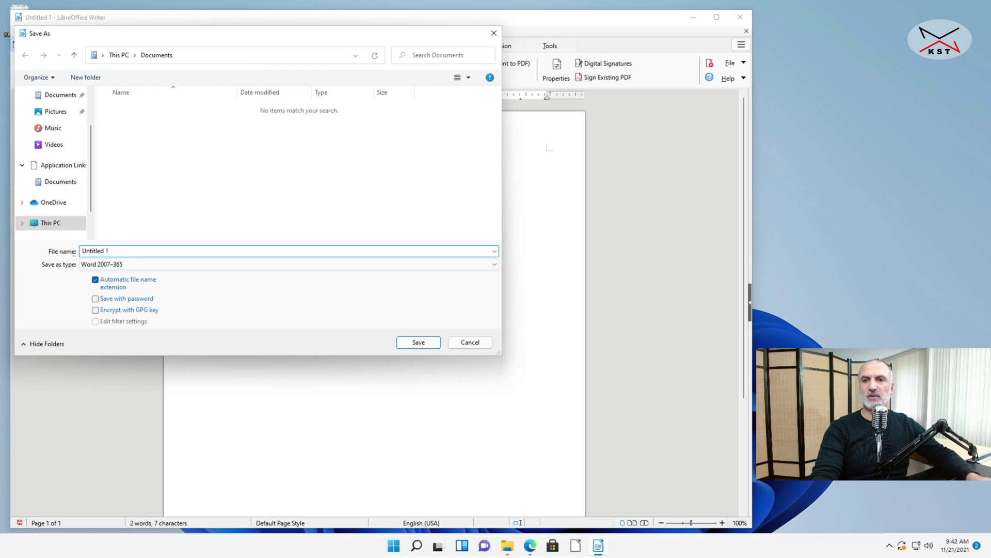
pyautogui.write('Ks tech')
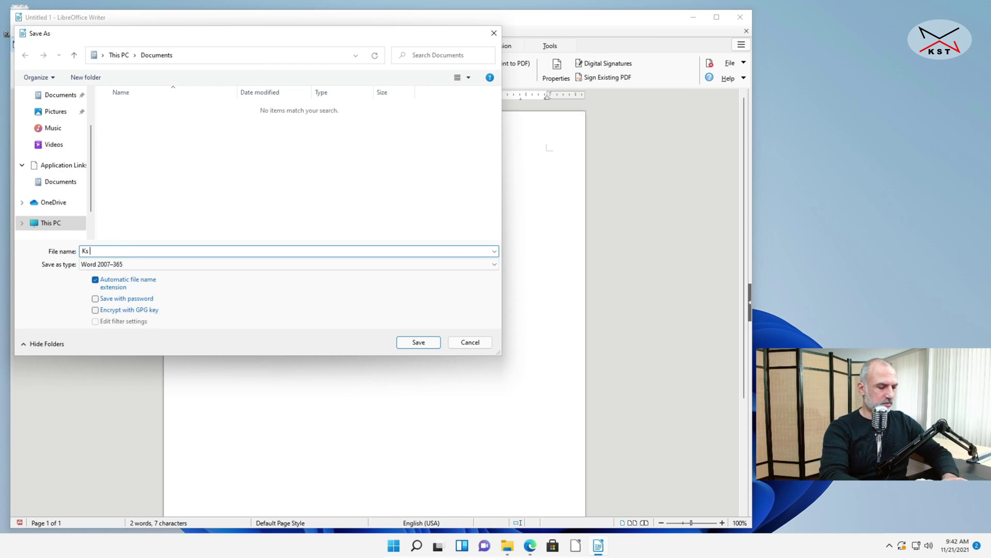
pyautogui.click(415, 341)
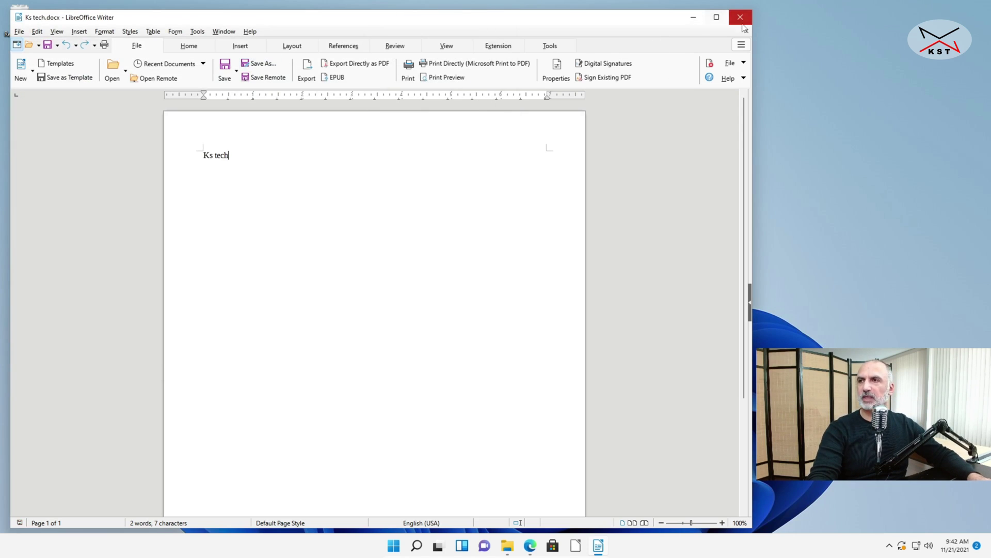
pyautogui.click(740, 19)
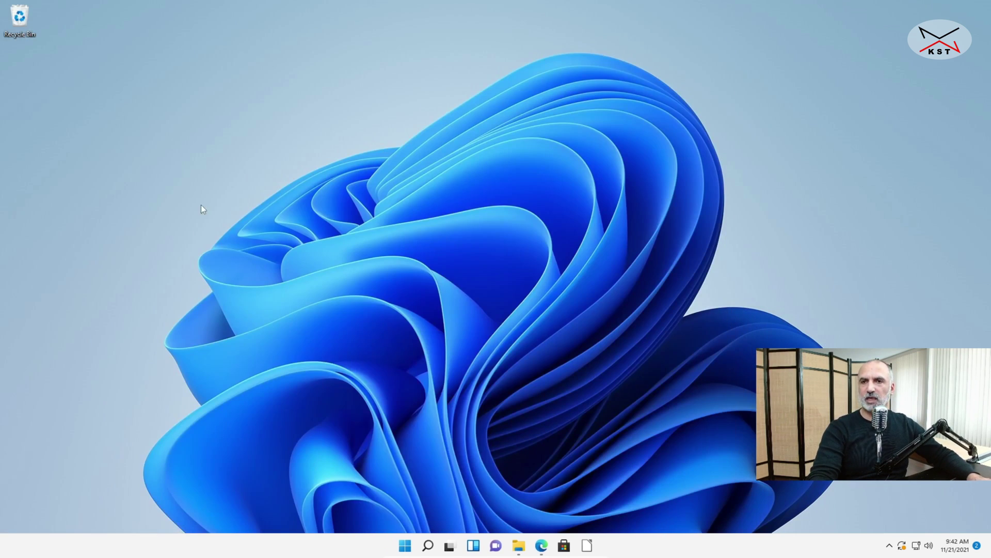
pyautogui.click(519, 546)
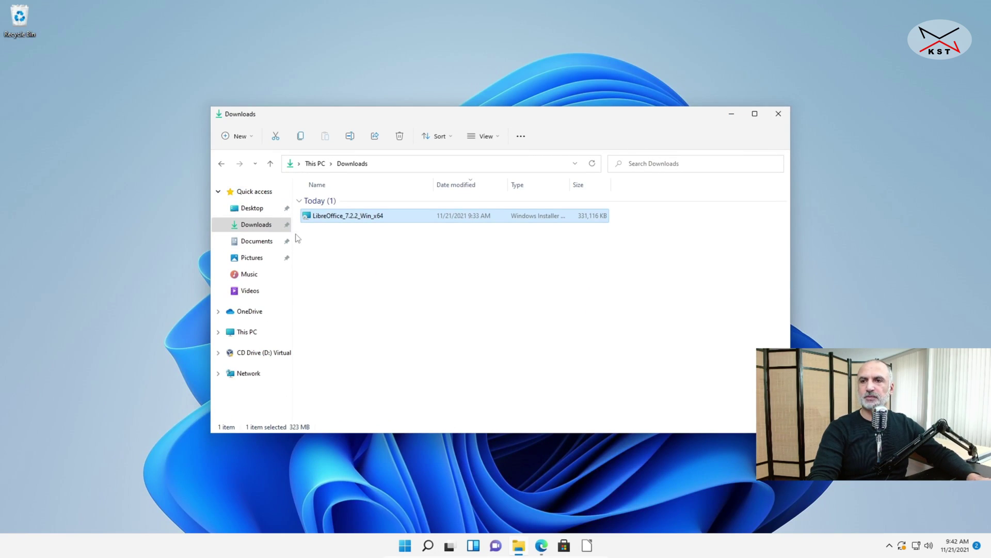
pyautogui.click(256, 241)
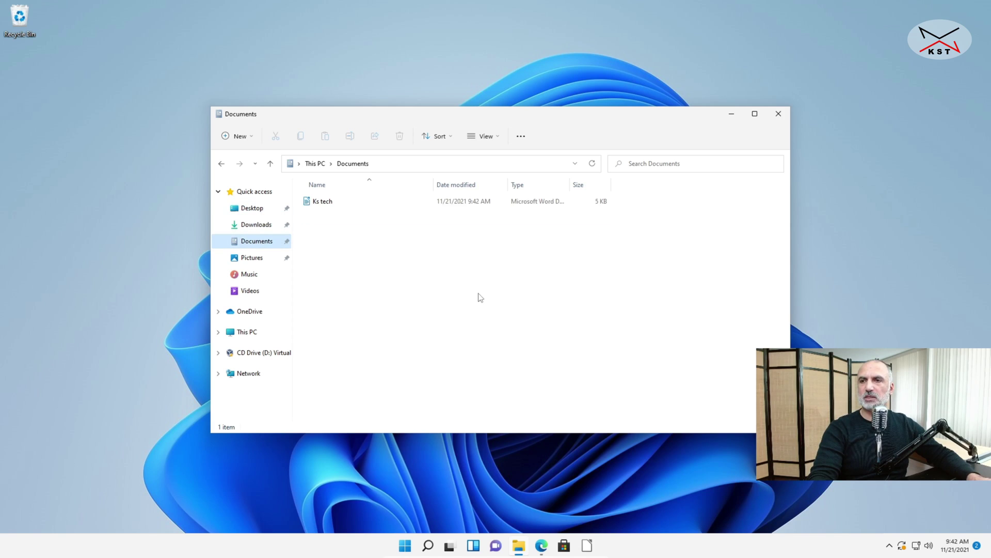
pyautogui.doubleClick(324, 207)
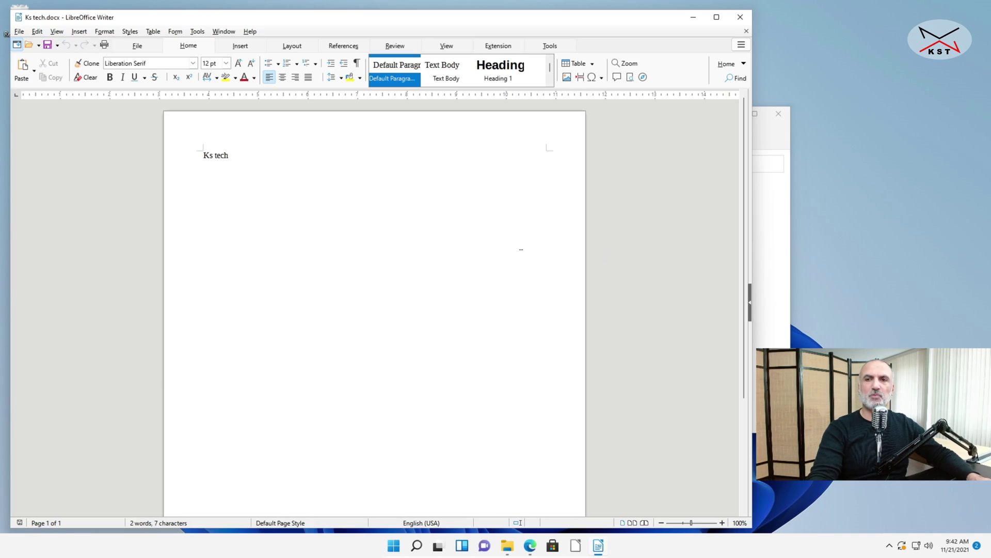
pyautogui.click(741, 17)
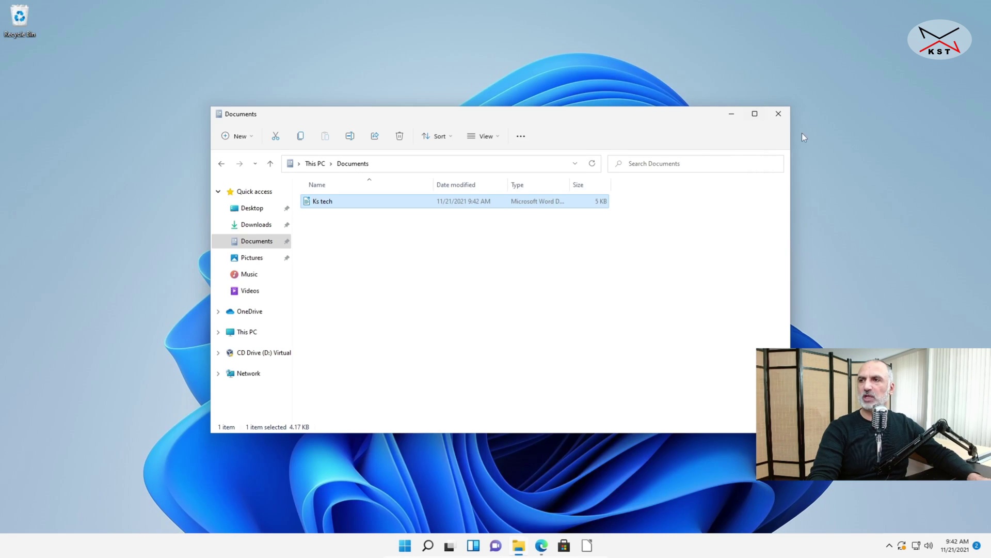
pyautogui.click(778, 113)
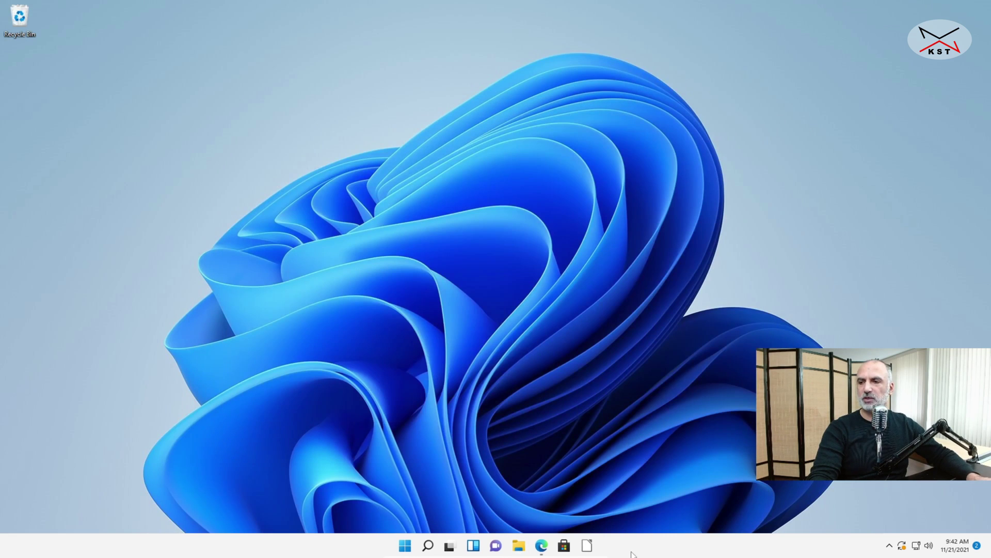
pyautogui.click(589, 547)
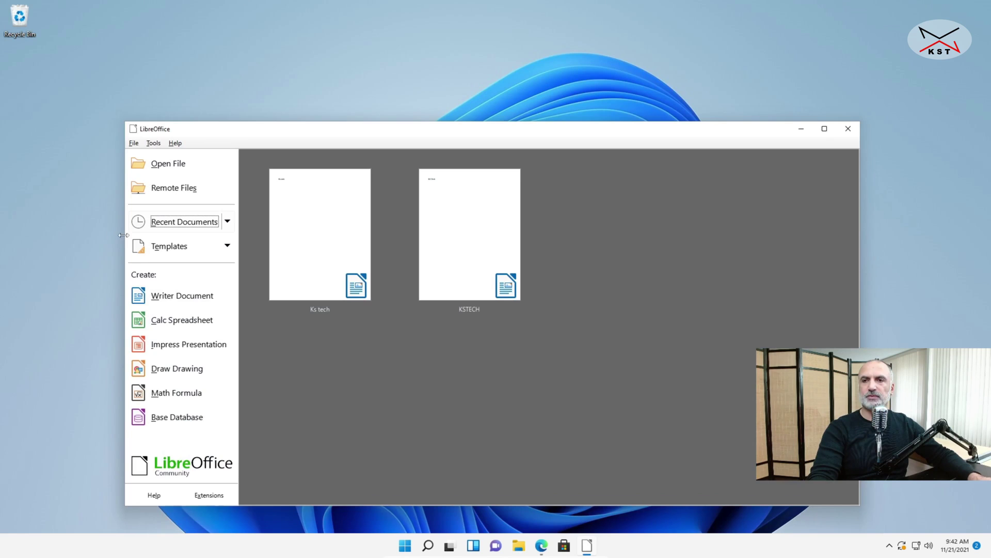
pyautogui.click(178, 320)
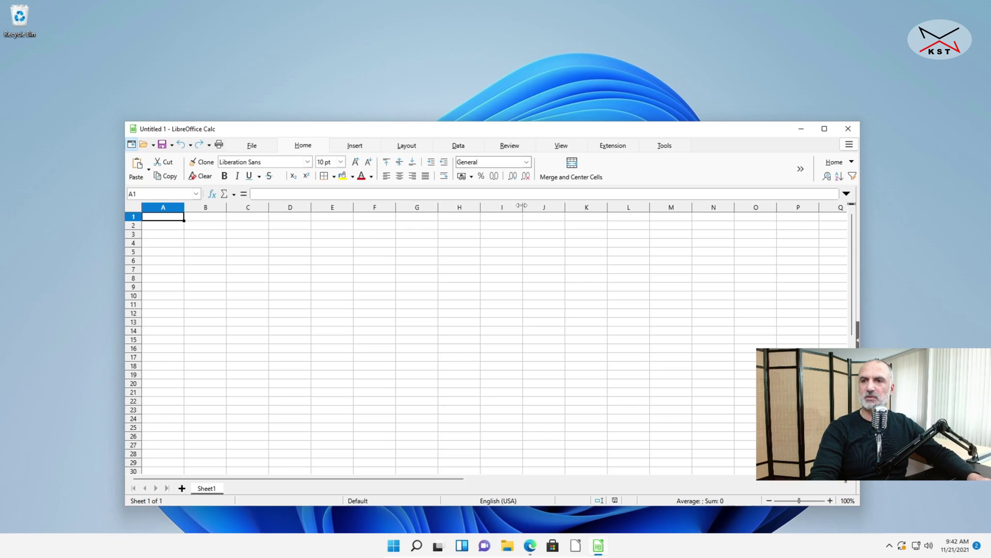
pyautogui.click(354, 146)
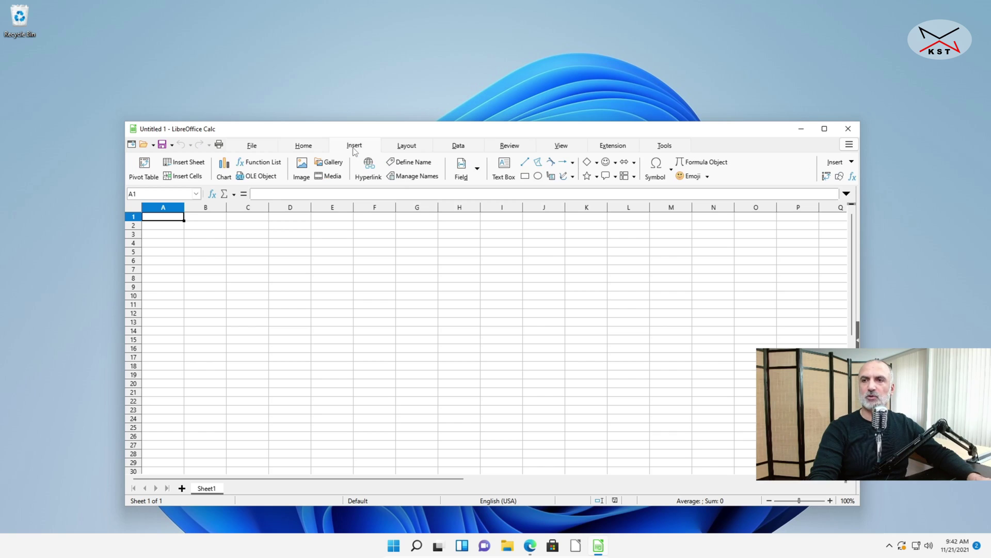
pyautogui.click(411, 147)
pyautogui.click(458, 146)
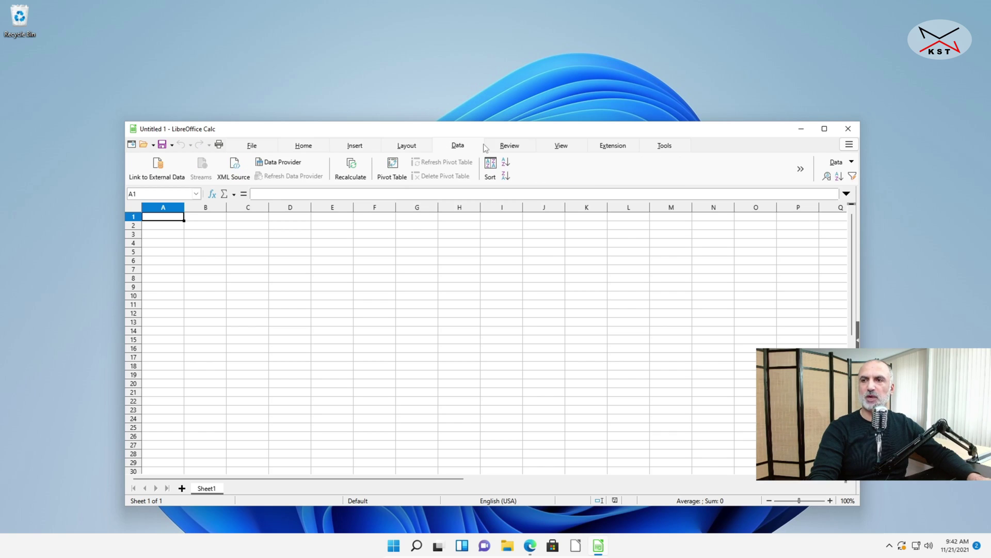
pyautogui.click(511, 147)
pyautogui.moveTo(471, 136); pyautogui.dragTo(371, 75)
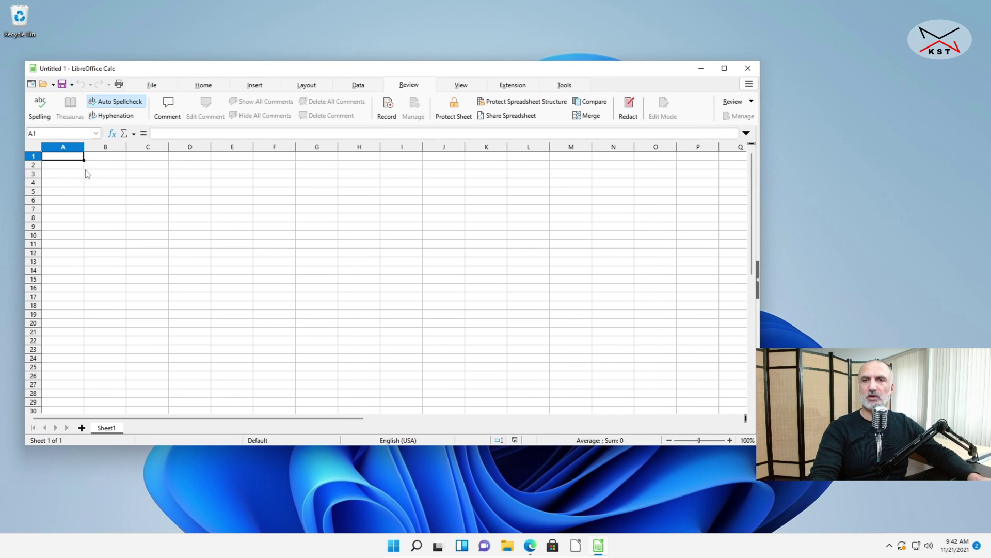
pyautogui.write(';,l;')
pyautogui.click(114, 184)
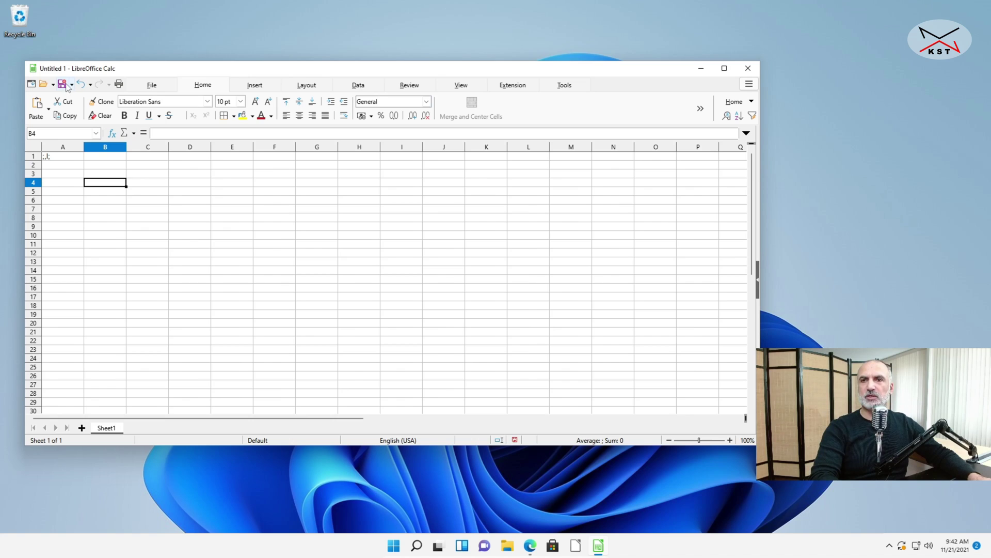
pyautogui.click(65, 86)
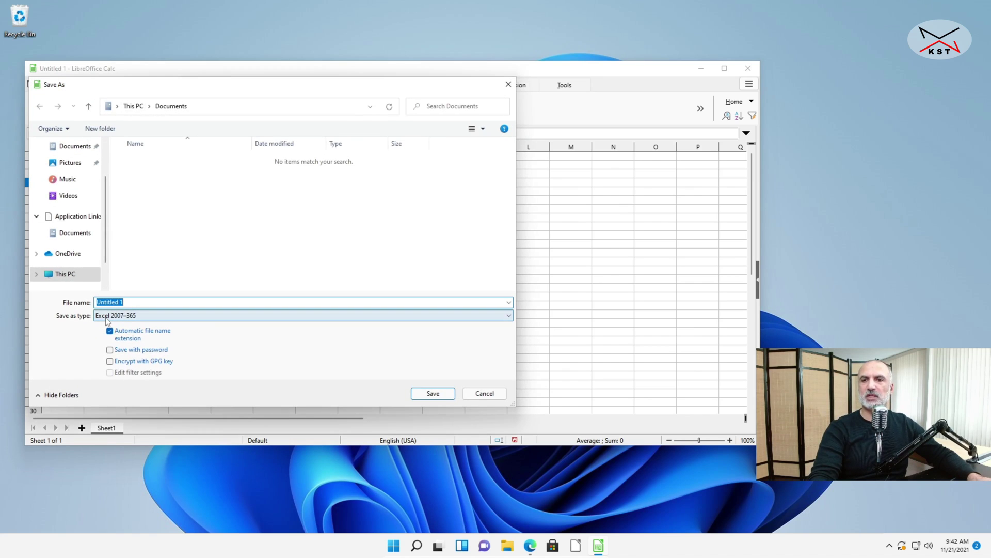
pyautogui.click(484, 393)
pyautogui.click(748, 69)
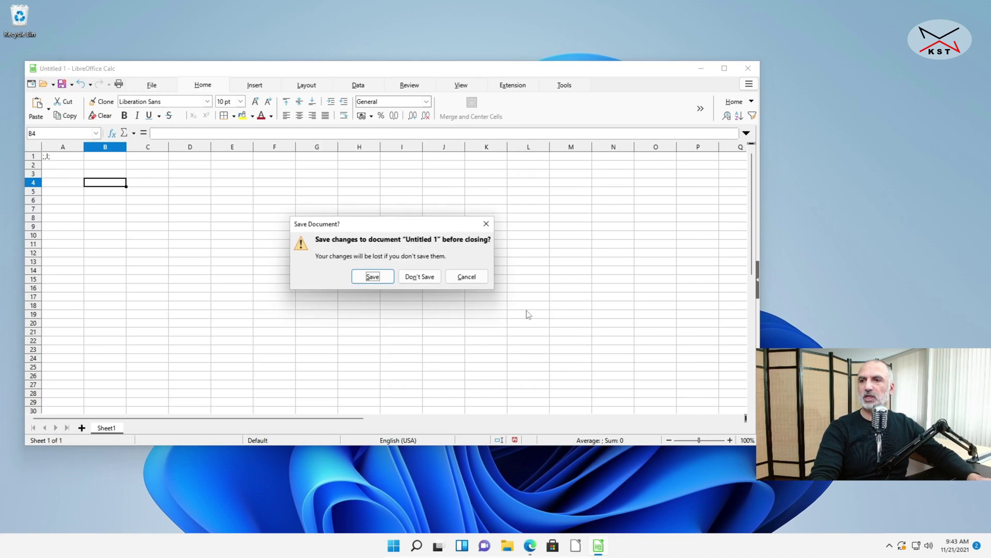
pyautogui.click(422, 278)
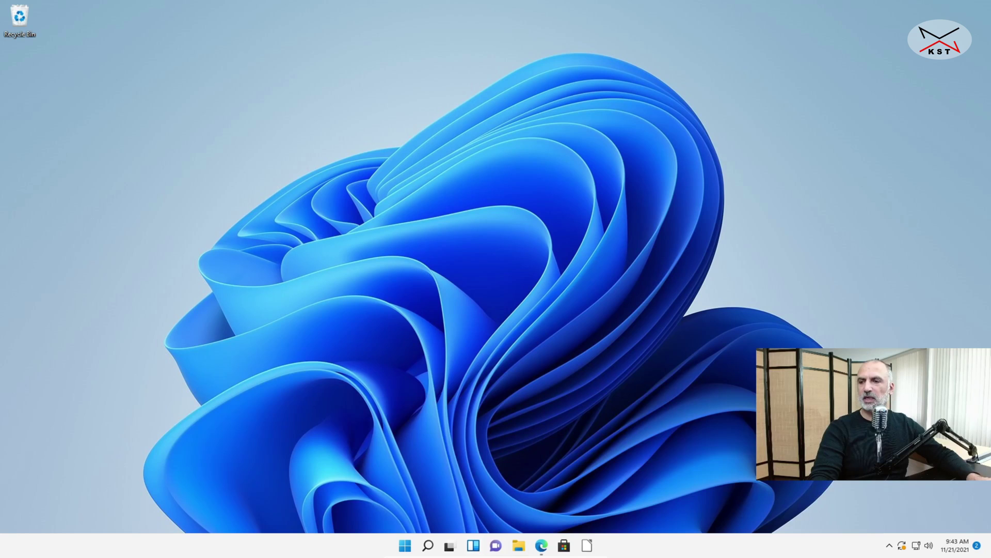
# Step: Start a new Impress presentation from the Freshes template and move its window up-left
pyautogui.click(587, 546)
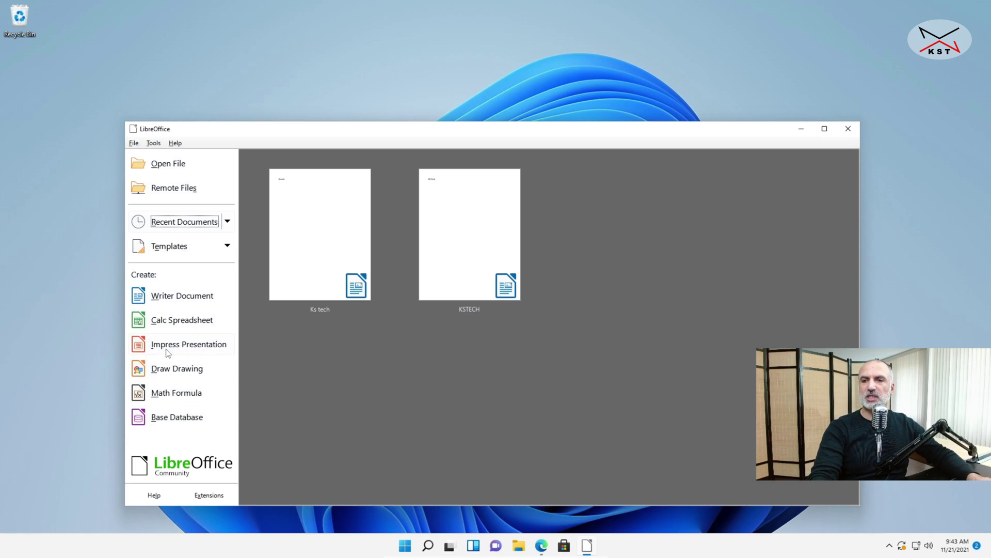
pyautogui.click(178, 344)
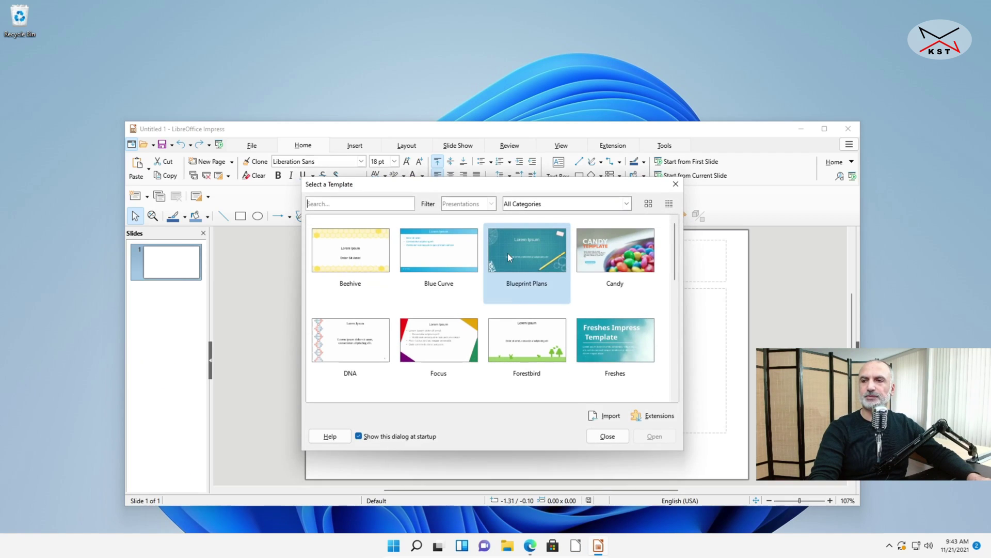
pyautogui.click(596, 333)
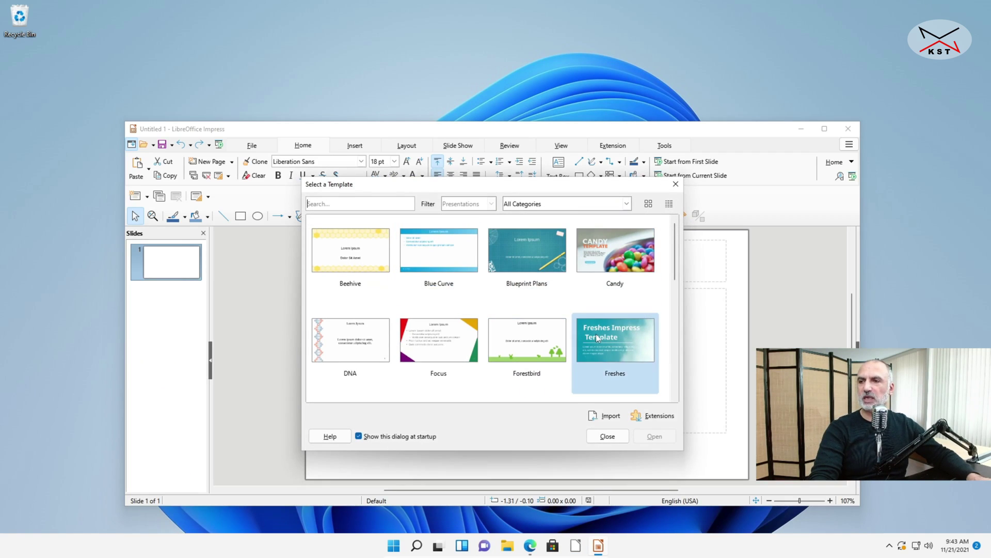
pyautogui.click(653, 438)
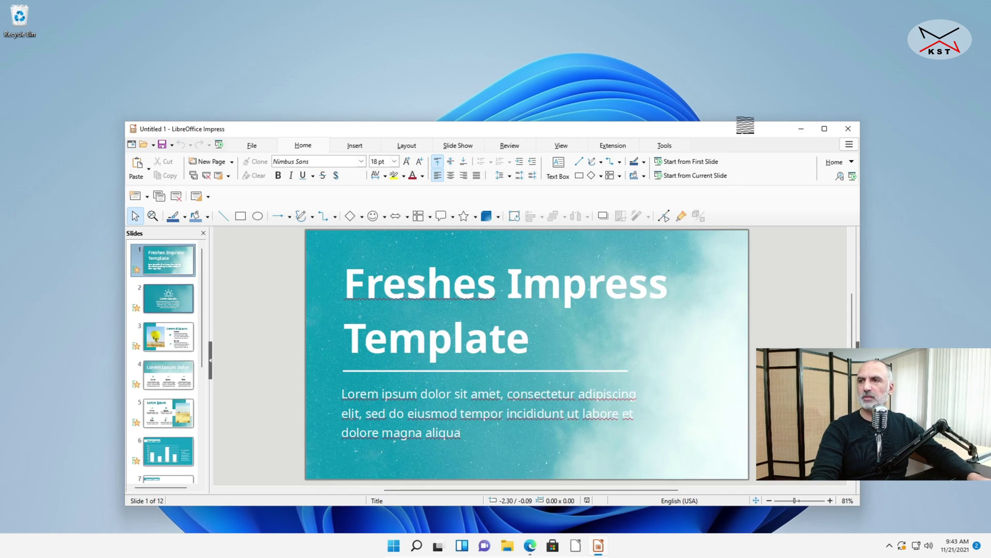
pyautogui.moveTo(753, 137); pyautogui.dragTo(633, 64)
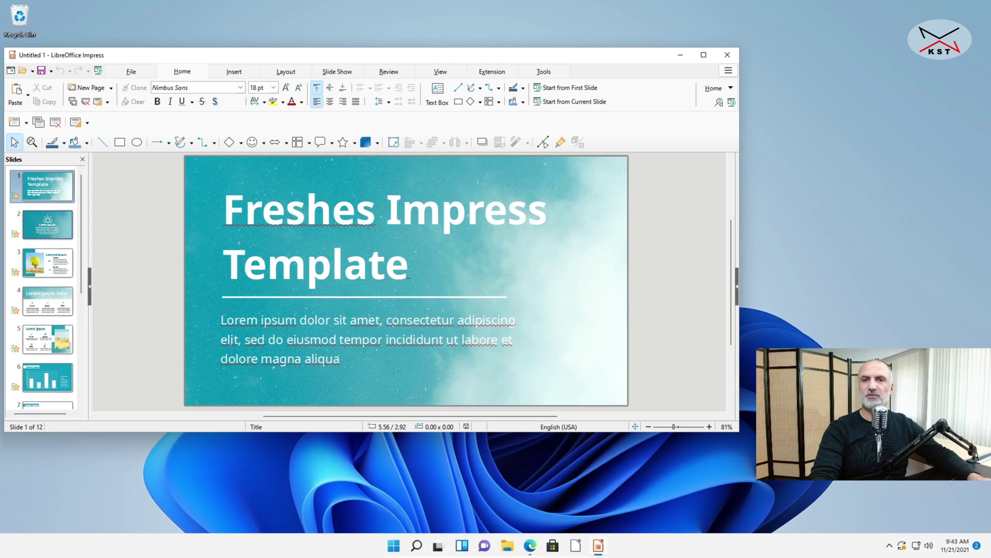
pyautogui.scroll(2, 406, 281)
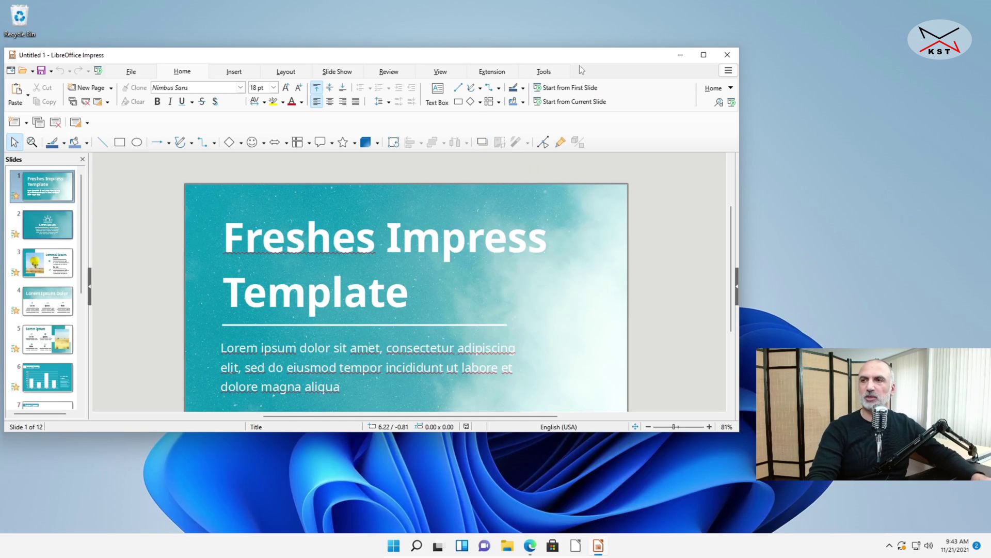
# Step: Close the Freshes Impress presentation window
pyautogui.click(728, 54)
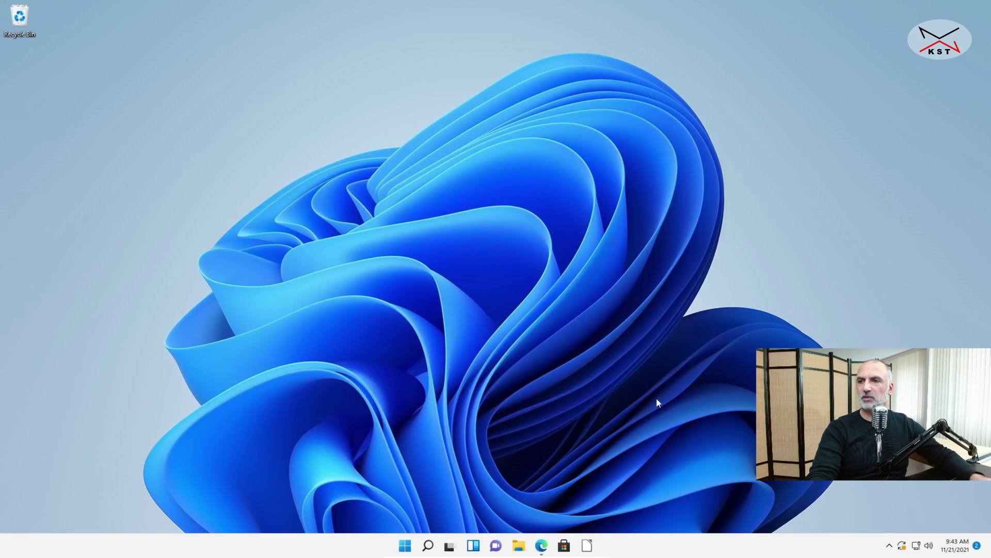